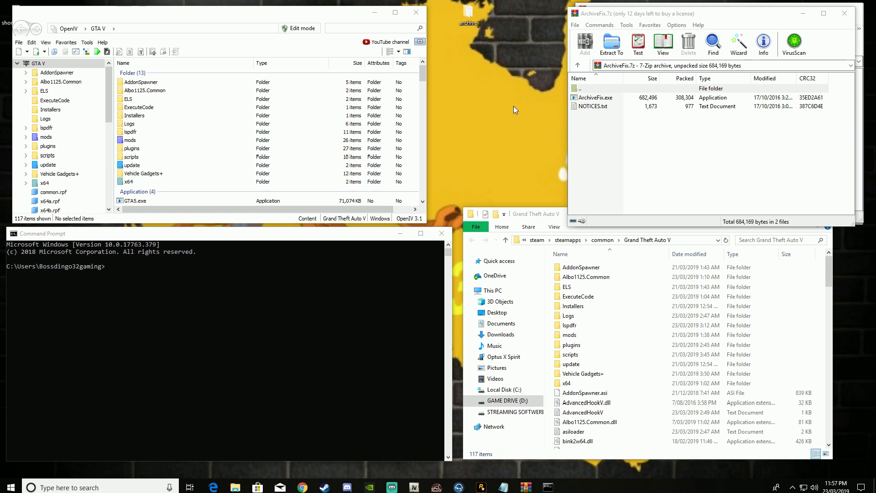
# - Open the archive folder on the desktop and extract ArchiveFix.exe from ArchiveFix.7z into it
pyautogui.doubleClick(467, 15)
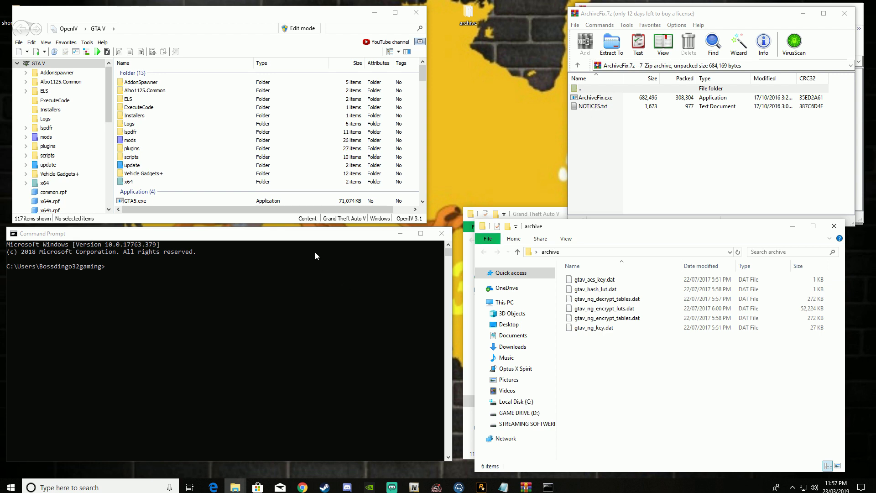
pyautogui.click(177, 323)
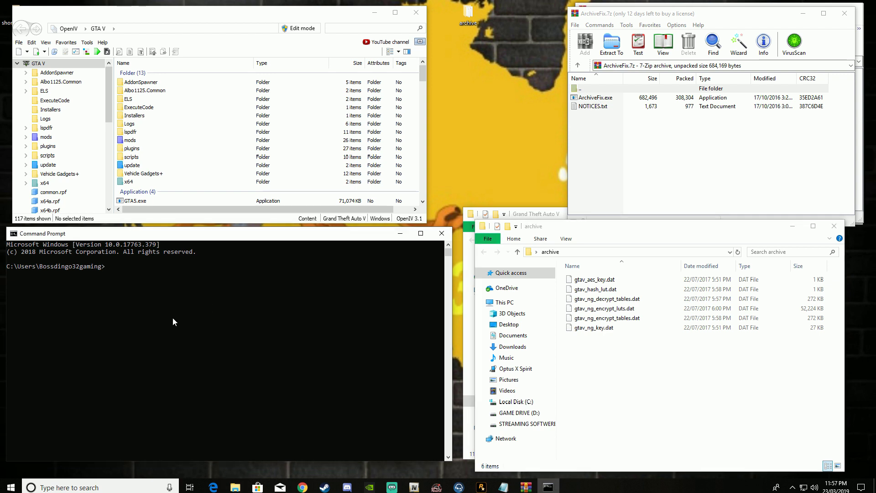
pyautogui.moveTo(525, 488)
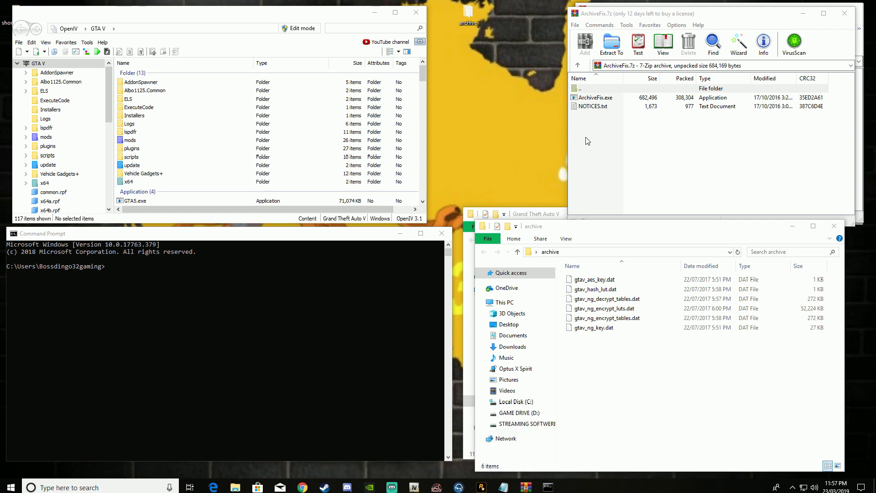
pyautogui.moveTo(603, 97); pyautogui.dragTo(628, 366)
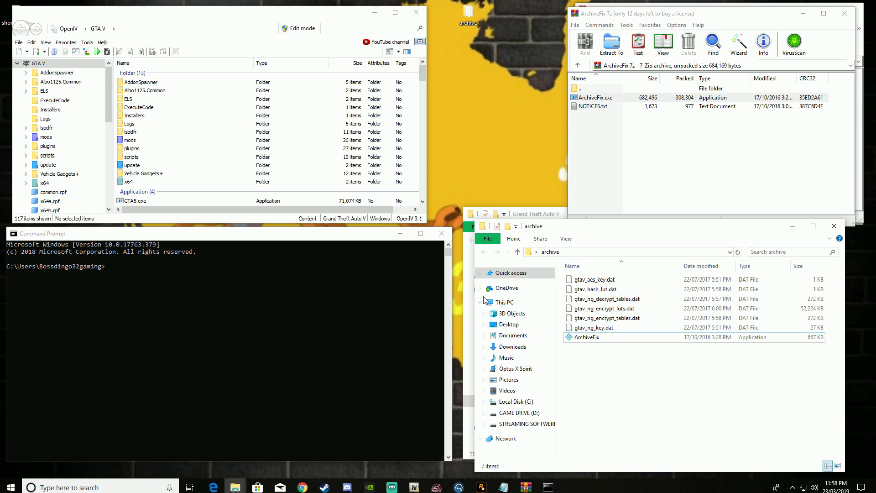
pyautogui.click(297, 245)
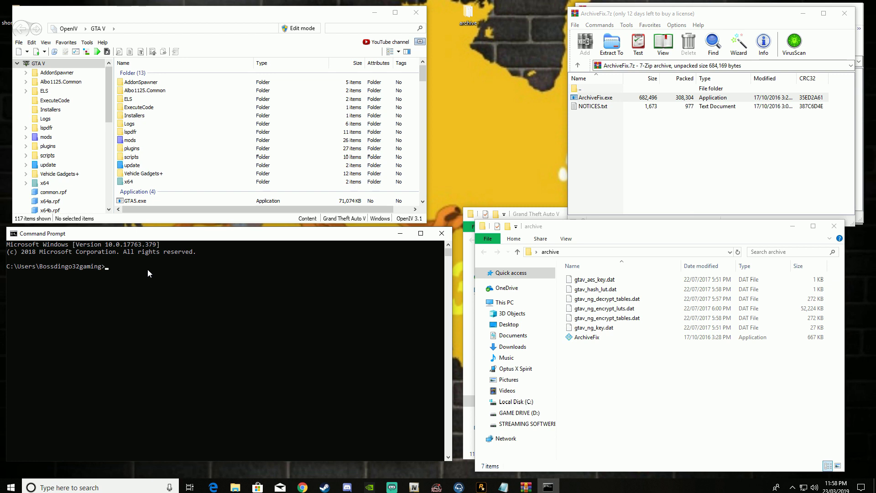
pyautogui.write('archive fetch')
pyautogui.press('super')
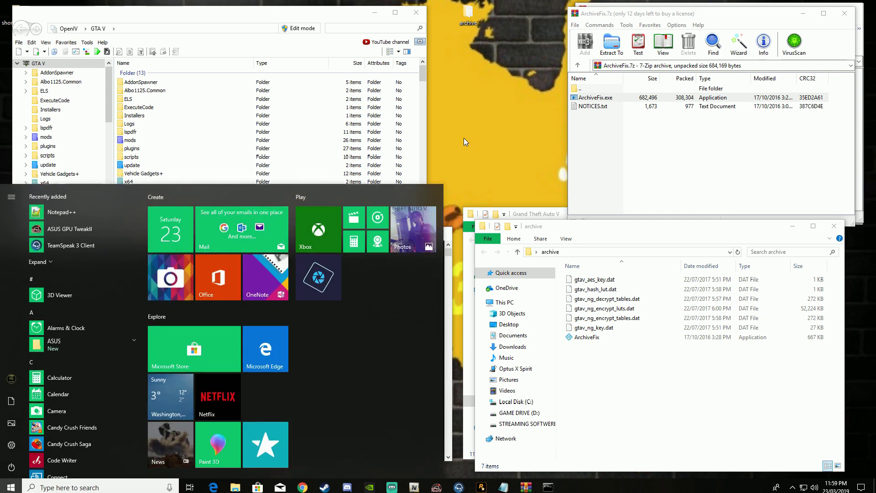
pyautogui.click(463, 138)
pyautogui.click(317, 238)
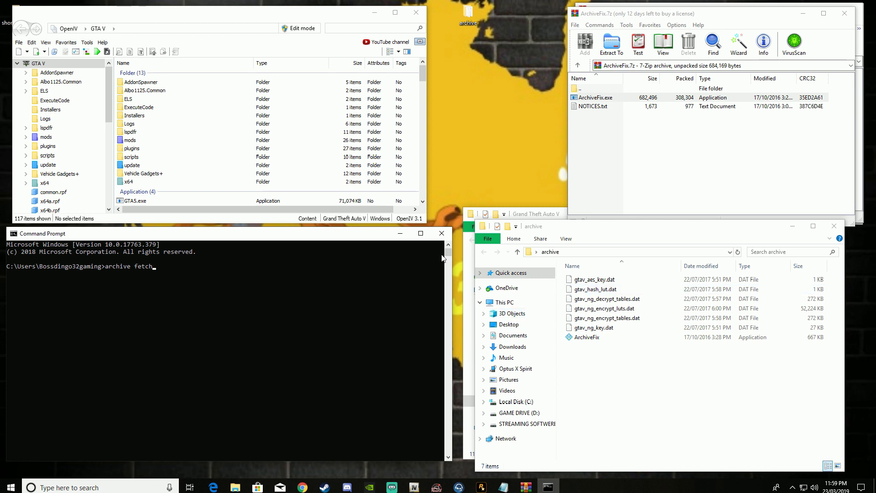
pyautogui.click(441, 234)
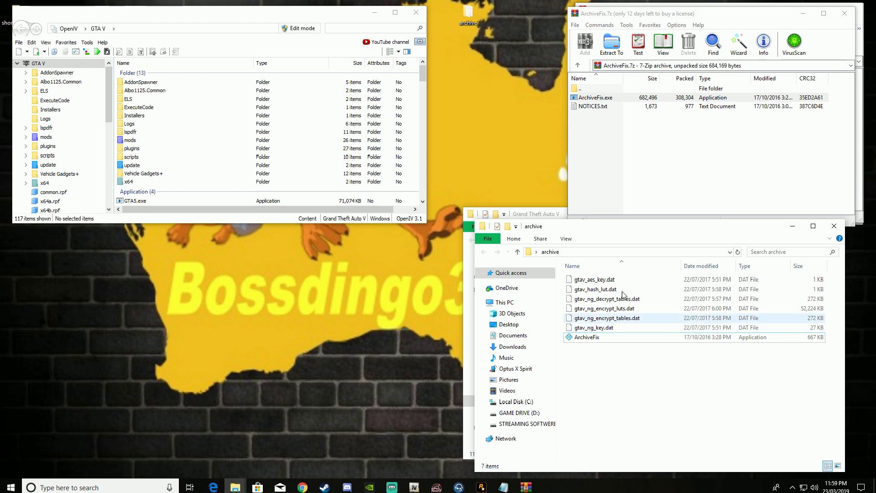
# - Put away the archive folder and ArchiveFix.7z windows, and open x64/audio/sfx/RESIDENT.rpf in OpenIV
pyautogui.click(792, 226)
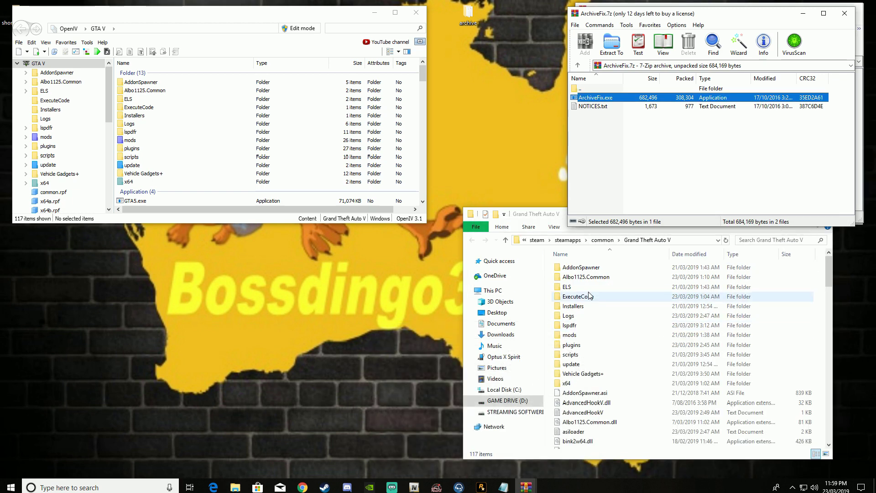
pyautogui.click(843, 16)
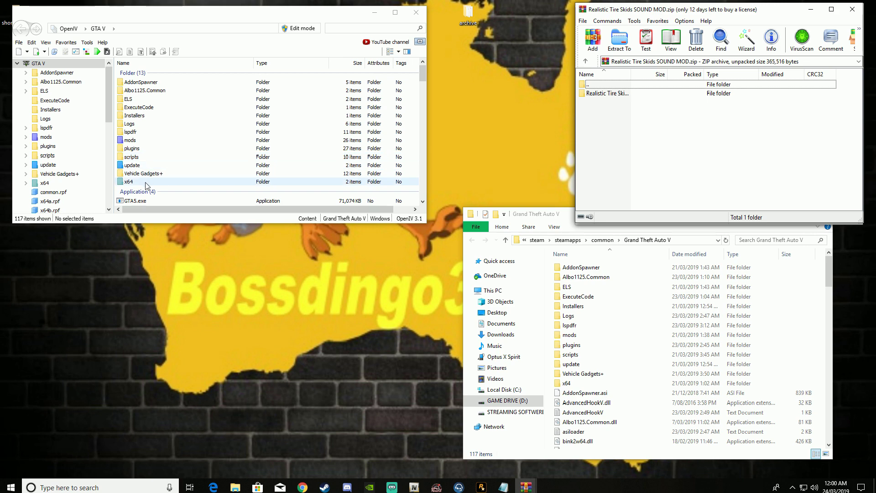
pyautogui.doubleClick(129, 181)
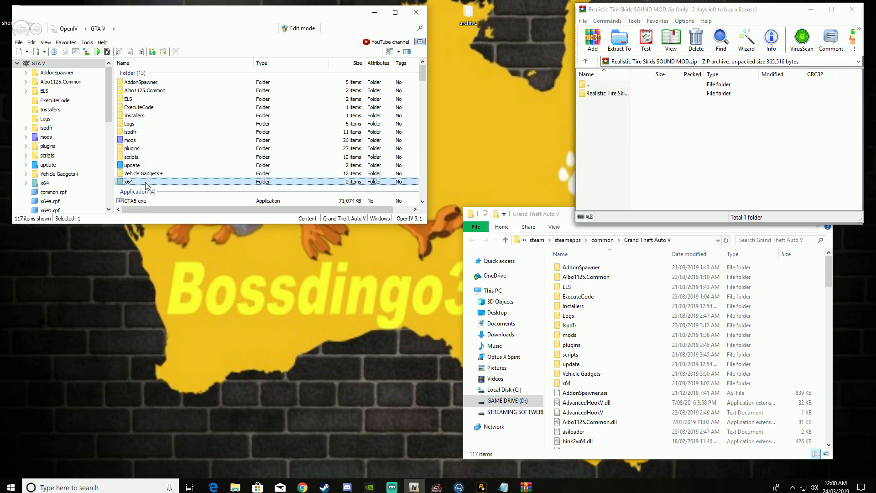
pyautogui.doubleClick(146, 82)
pyautogui.doubleClick(145, 83)
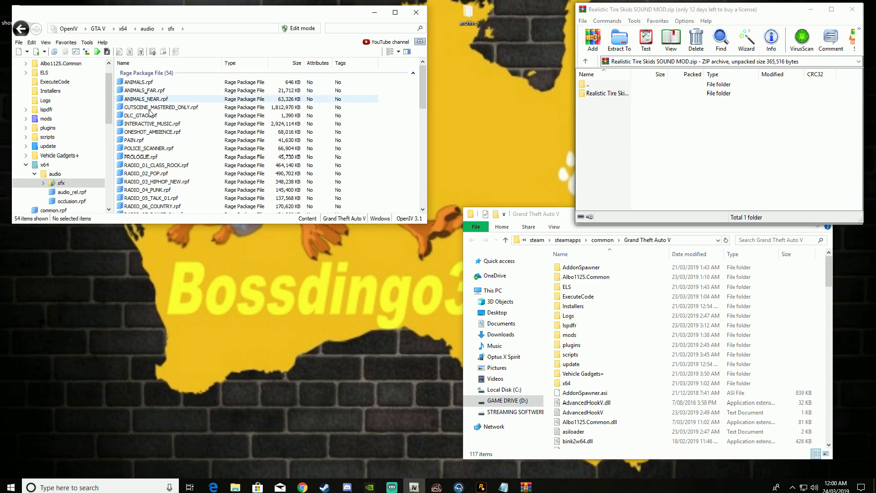
pyautogui.scroll(-8, 154, 152)
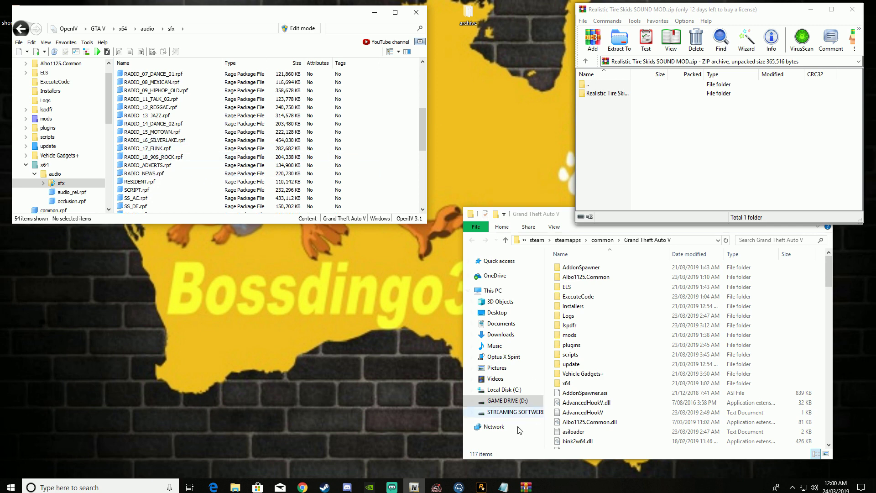
pyautogui.doubleClick(182, 181)
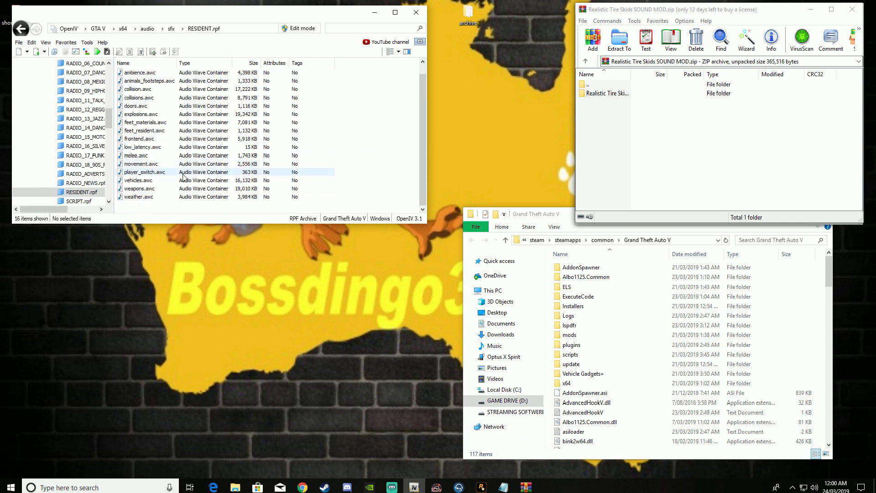
# - Export vehicles.awc from RESIDENT.rpf to openFormats (.oac) on the desktop
pyautogui.rightClick(148, 180)
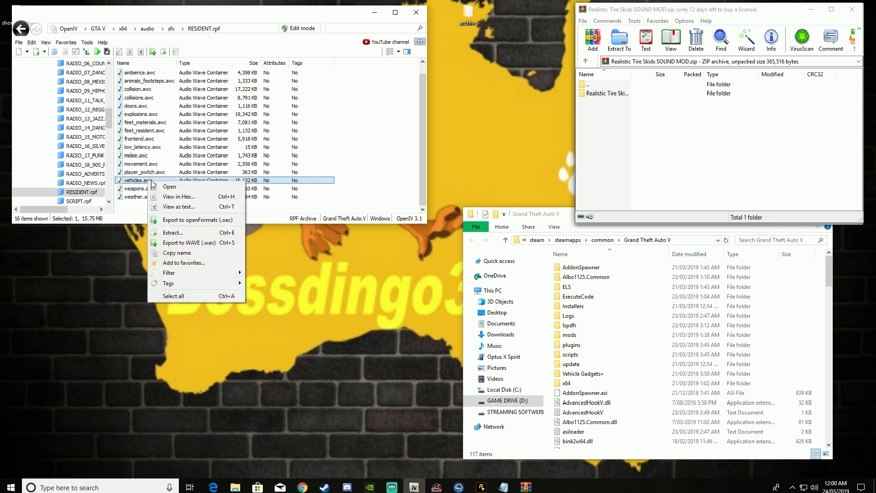
pyautogui.click(177, 220)
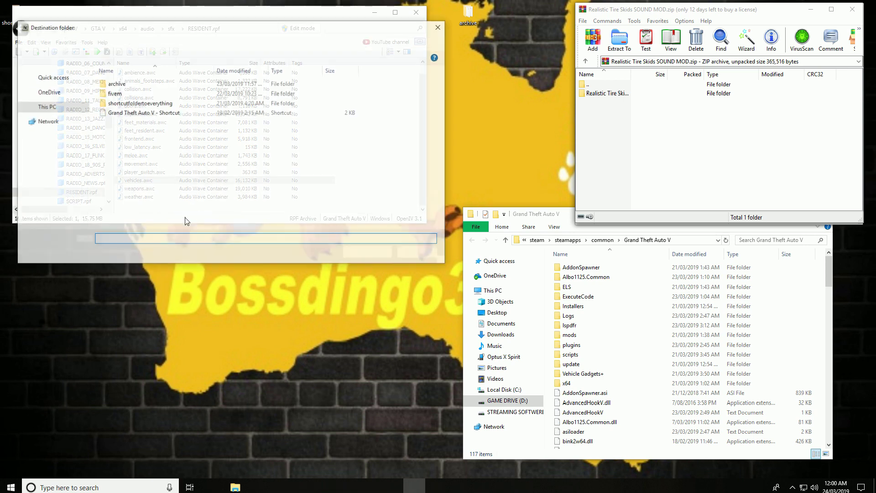
pyautogui.click(349, 253)
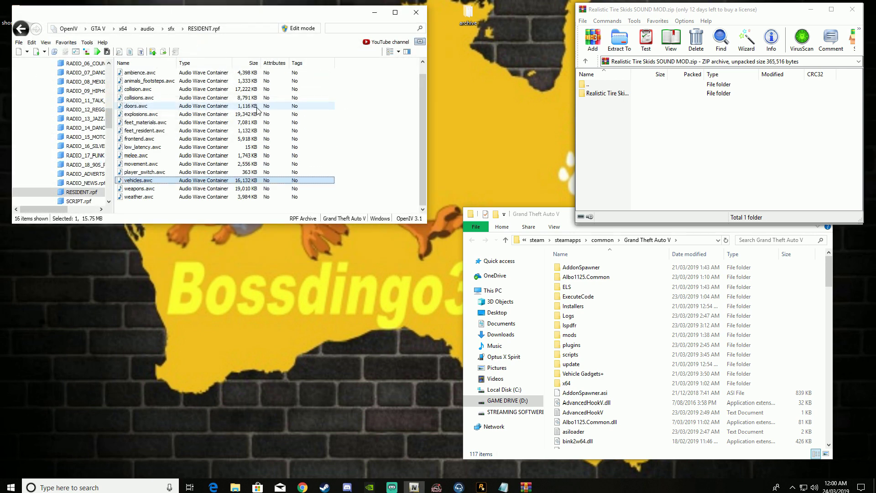
# - Uncover the desktop, open the exported vehicles folder and place its window below OpenIV
pyautogui.moveTo(177, 18); pyautogui.dragTo(238, 12)
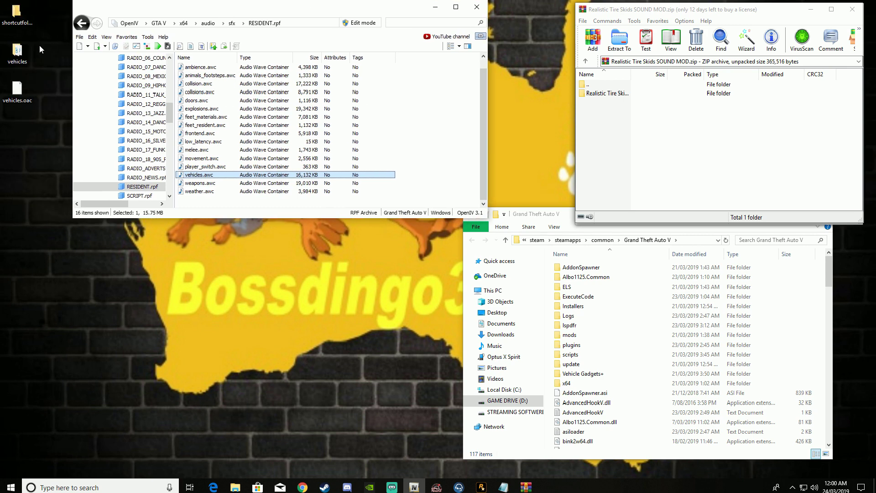
pyautogui.doubleClick(18, 52)
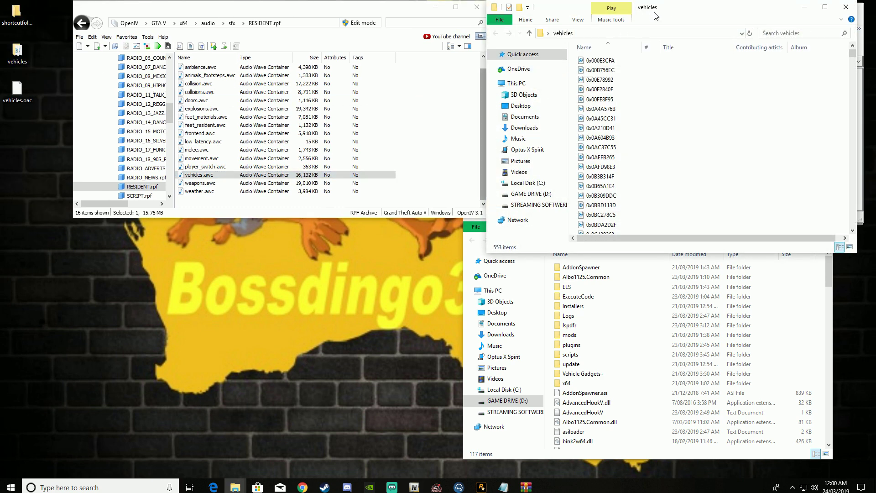
pyautogui.moveTo(665, 12); pyautogui.dragTo(249, 216)
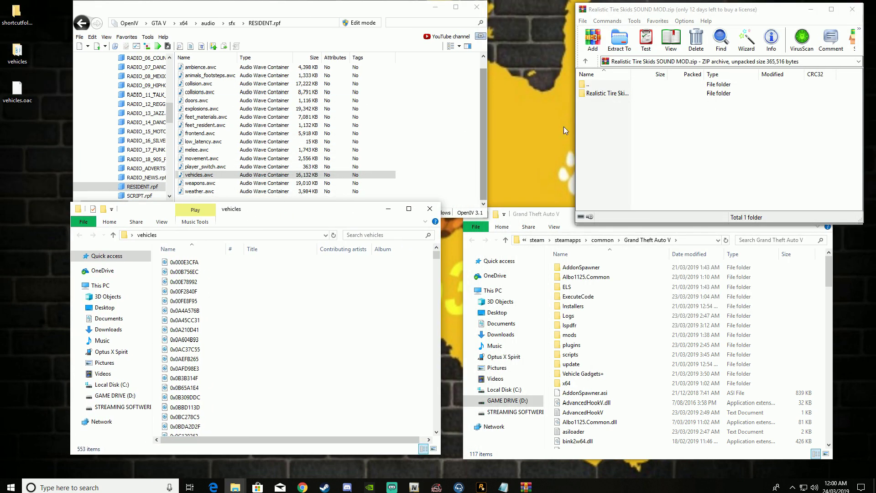
# - Extract the five WAV files of Realistic Tire Skids SOUND MOD into the vehicles folder, replacing the existing ones, and close that archive
pyautogui.doubleClick(612, 95)
pyautogui.moveTo(632, 175); pyautogui.dragTo(430, 273)
pyautogui.keyDown('ctrl'); pyautogui.click(610, 102); pyautogui.keyUp('ctrl')
pyautogui.click(296, 174)
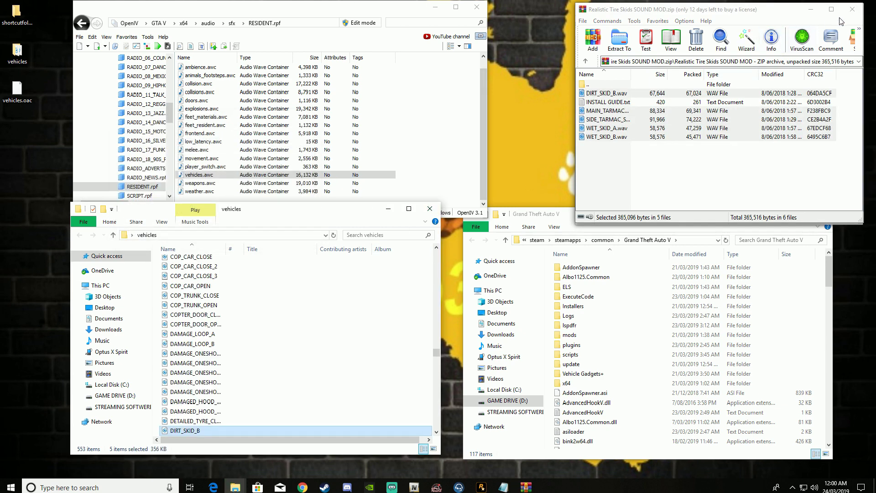
pyautogui.click(852, 10)
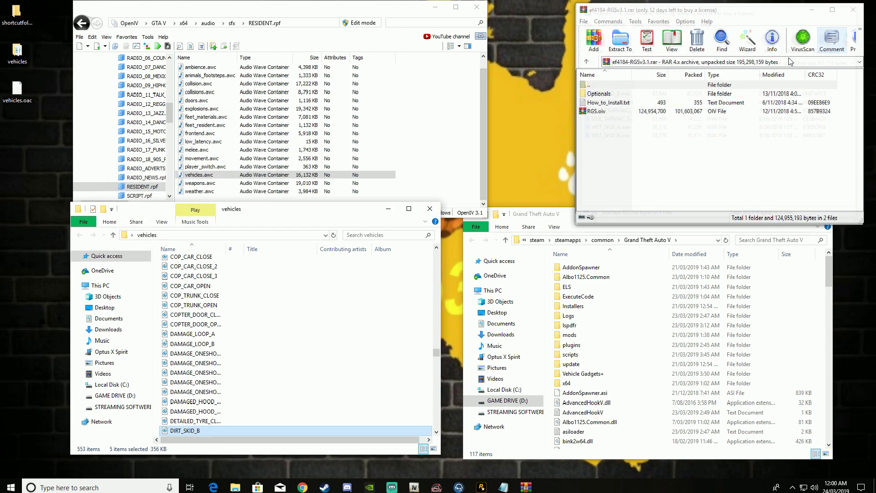
# - Minimize the RGS archive and open the American Fire Sirens 1.1 Readme at the non-ELS firetruck tone names
pyautogui.click(812, 10)
pyautogui.click(627, 97)
pyautogui.doubleClick(629, 97)
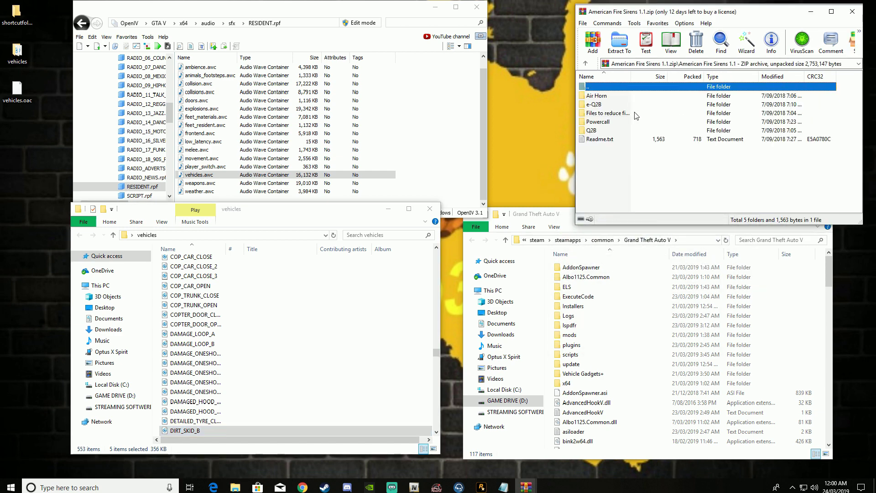
pyautogui.doubleClick(615, 141)
pyautogui.scroll(-4, 288, 161)
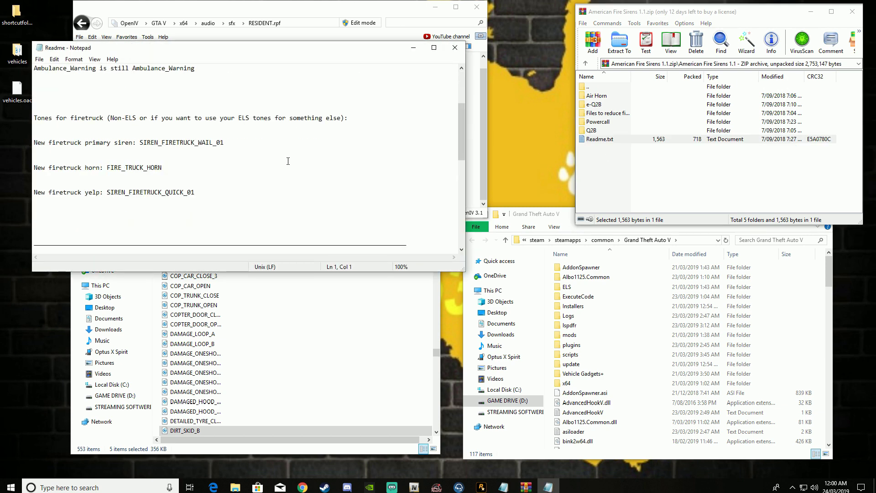
# - Extract the Air Horn WAV to the desktop and both "Files to reduce file size" WAVs into the vehicles folder, replacing the existing ones
pyautogui.doubleClick(598, 96)
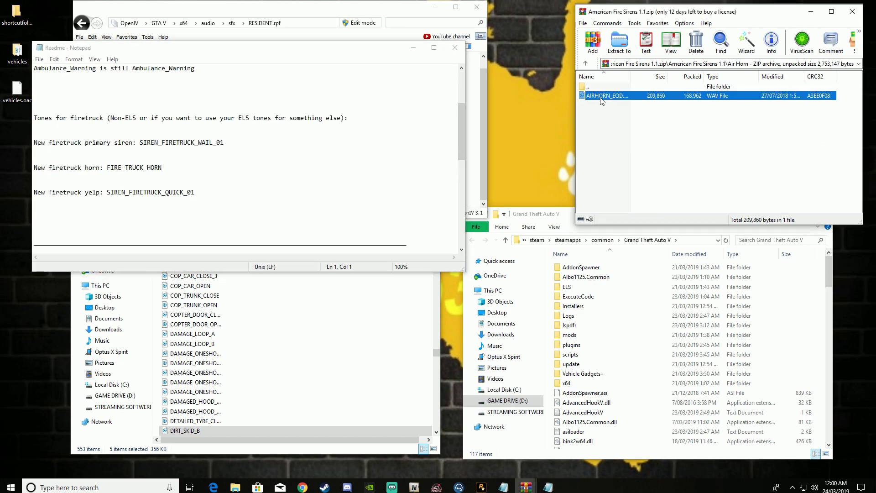
pyautogui.doubleClick(595, 88)
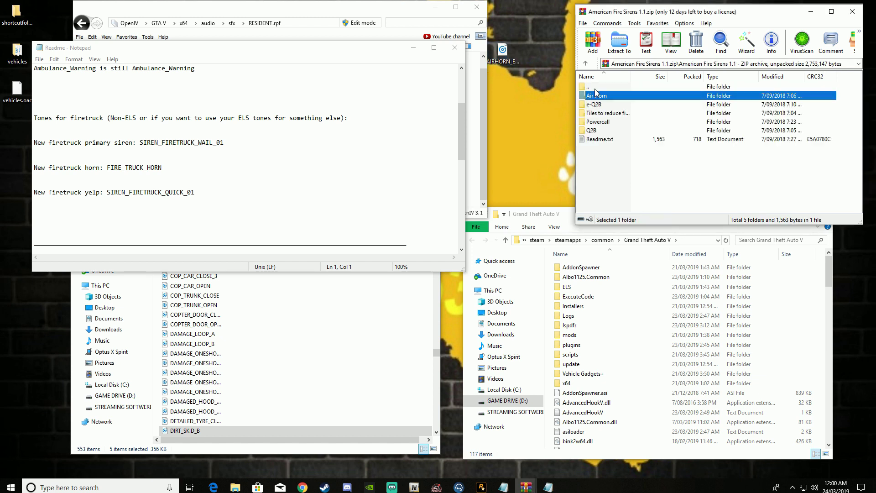
pyautogui.doubleClick(603, 113)
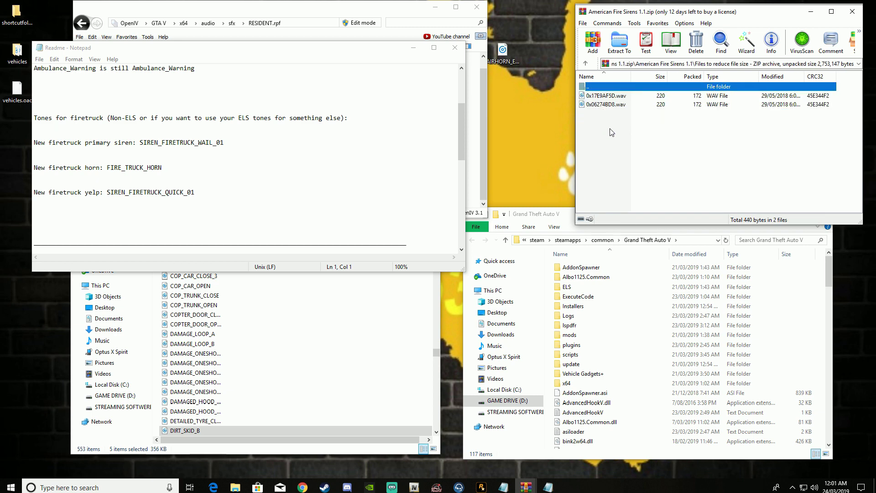
pyautogui.moveTo(611, 132); pyautogui.dragTo(431, 301)
pyautogui.click(427, 168)
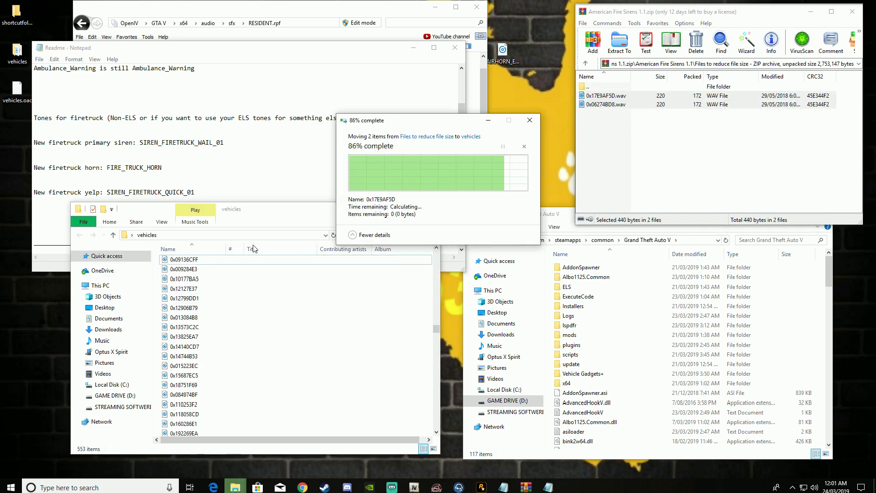
# - Extract the Powercall and Q2B WAV files from the American Fire Sirens archive to the desktop
pyautogui.doubleClick(613, 87)
pyautogui.click(612, 123)
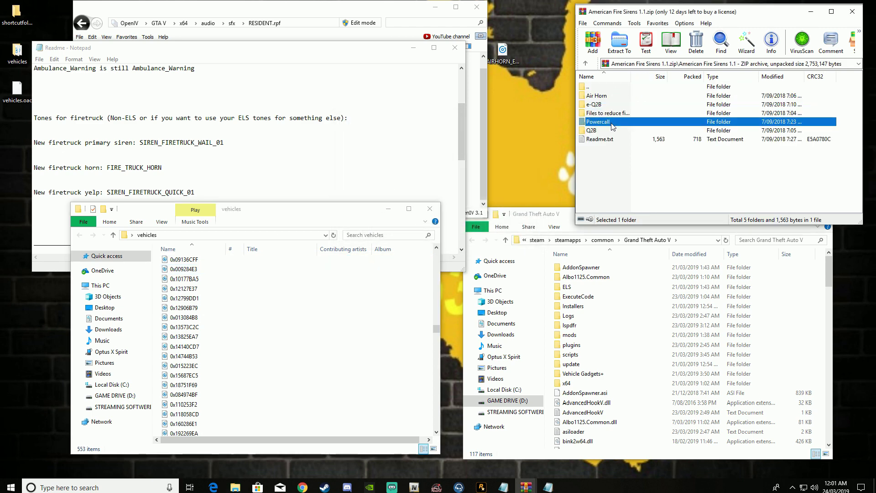
pyautogui.doubleClick(612, 122)
pyautogui.moveTo(598, 95); pyautogui.dragTo(537, 91)
pyautogui.doubleClick(600, 86)
pyautogui.doubleClick(591, 131)
pyautogui.moveTo(599, 96); pyautogui.dragTo(533, 148)
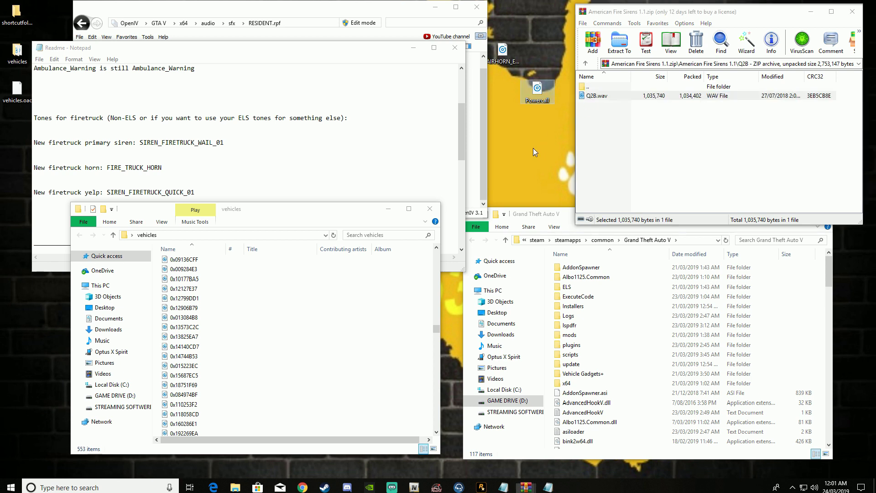
# - Rename the air horn file as FIRE_TRUCK_HORN and the Powercall file as SIREN_FIRETRUCK_QUICK_01 on the desktop
pyautogui.click(508, 66)
pyautogui.press('F2')
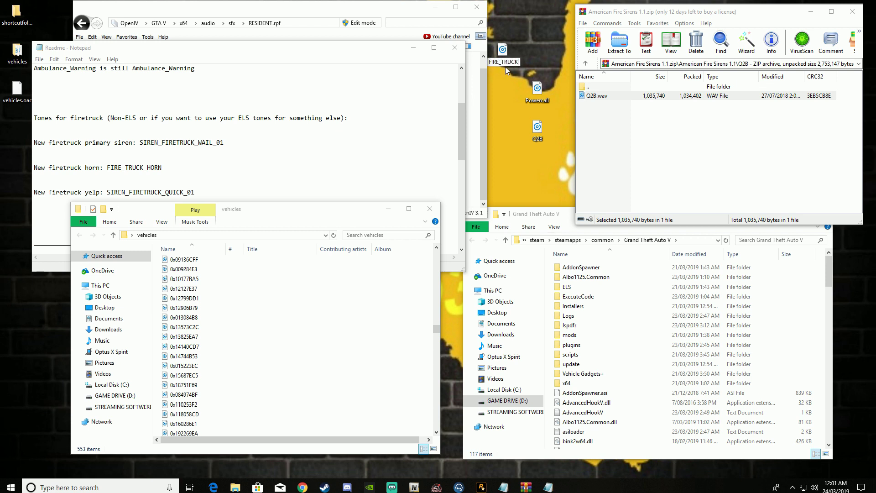
pyautogui.write('HORN')
pyautogui.press('Return')
pyautogui.click(539, 102)
pyautogui.write('SIREN_FIRETRUCK_QUICK_01')
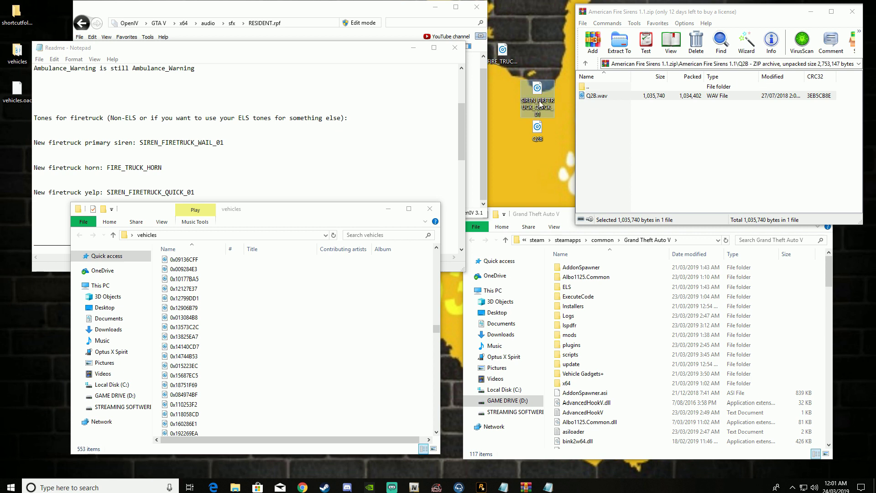
# - Rename the Q2B file on the desktop as SIREN_FIRETRUCK_WAIL_01
pyautogui.click(538, 137)
pyautogui.click(538, 140)
pyautogui.write('SIREN_T')
pyautogui.write('IRETRUC')
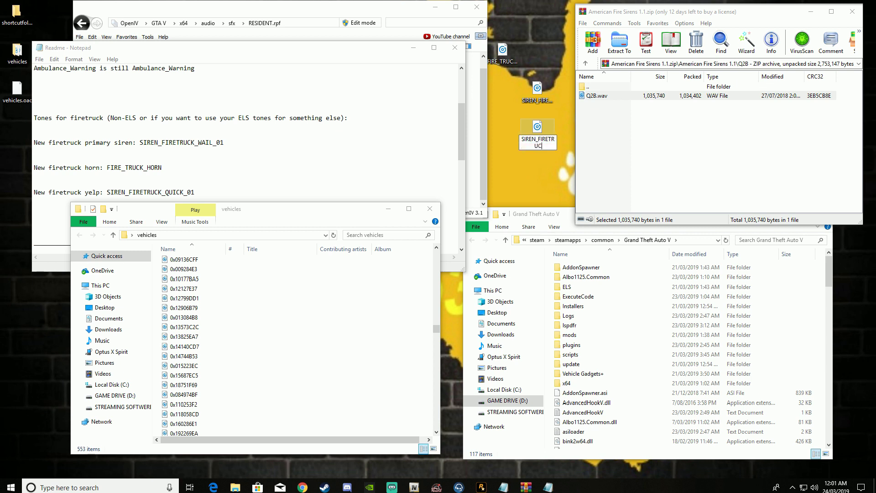
pyautogui.write('K_WAIL_01')
pyautogui.press('Return')
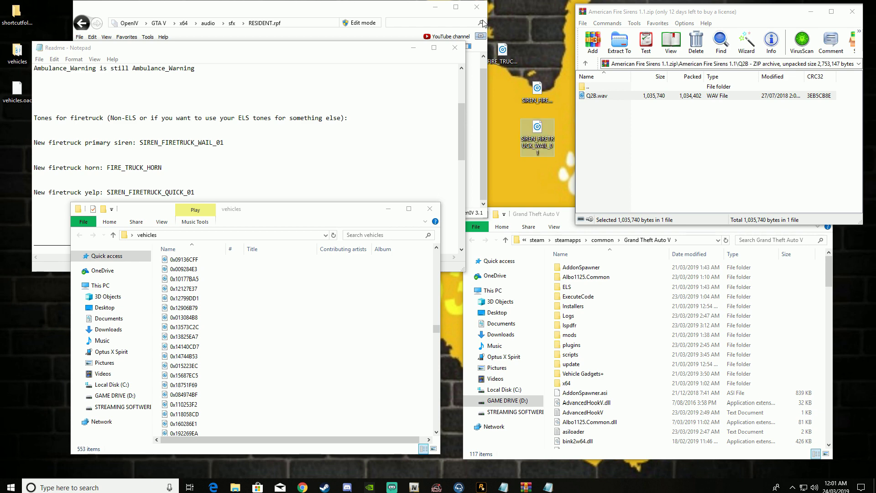
# - Move the three renamed fire siren WAVs from the desktop into the vehicles folder, replacing the existing ones, and close the American Fire Sirens archive
pyautogui.click(524, 113)
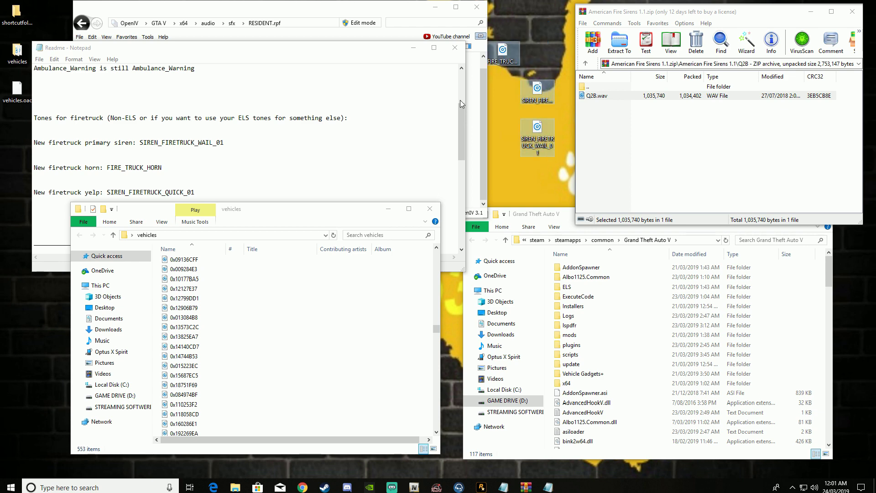
pyautogui.click(455, 47)
pyautogui.moveTo(513, 21); pyautogui.dragTo(426, 274)
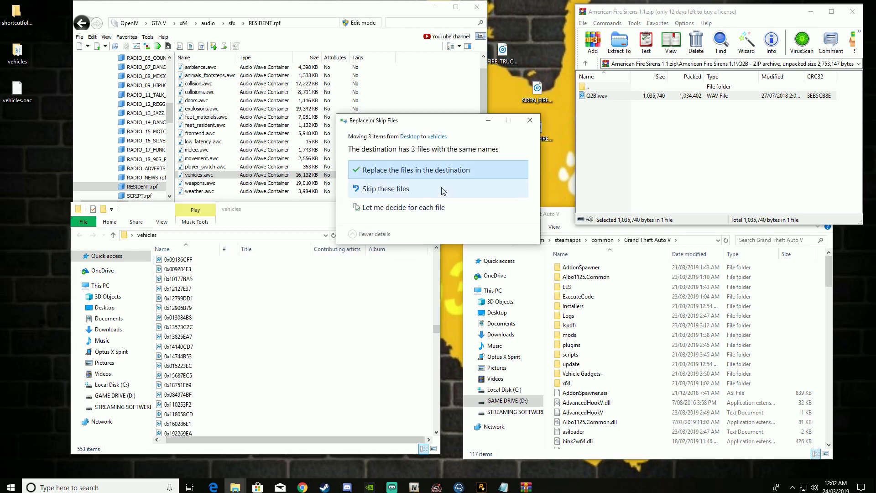
pyautogui.click(525, 168)
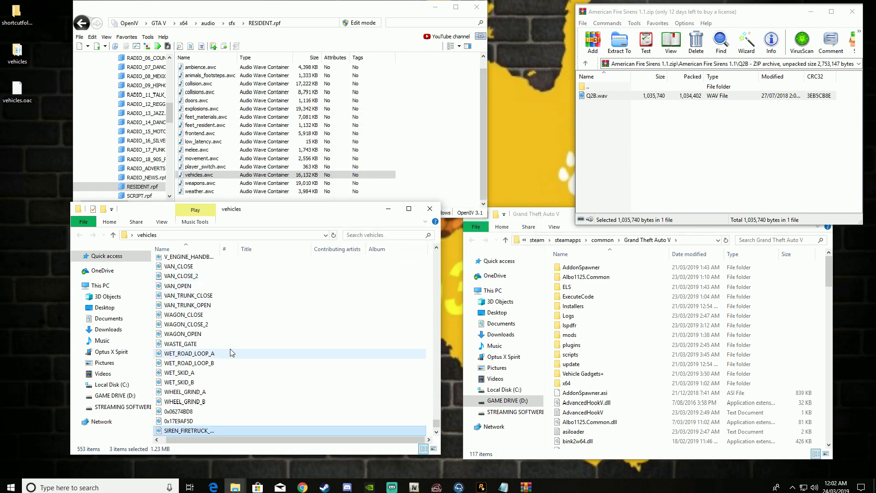
pyautogui.scroll(-1, 343, 357)
pyautogui.scroll(20, 283, 360)
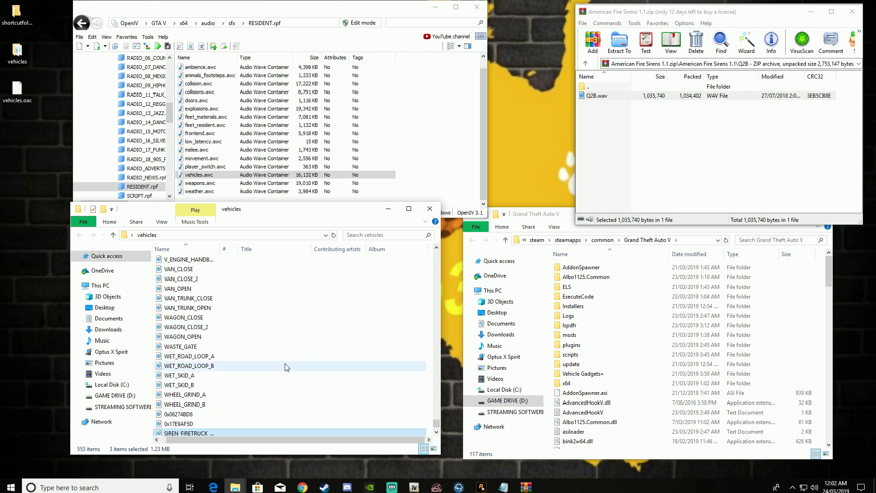
pyautogui.click(852, 11)
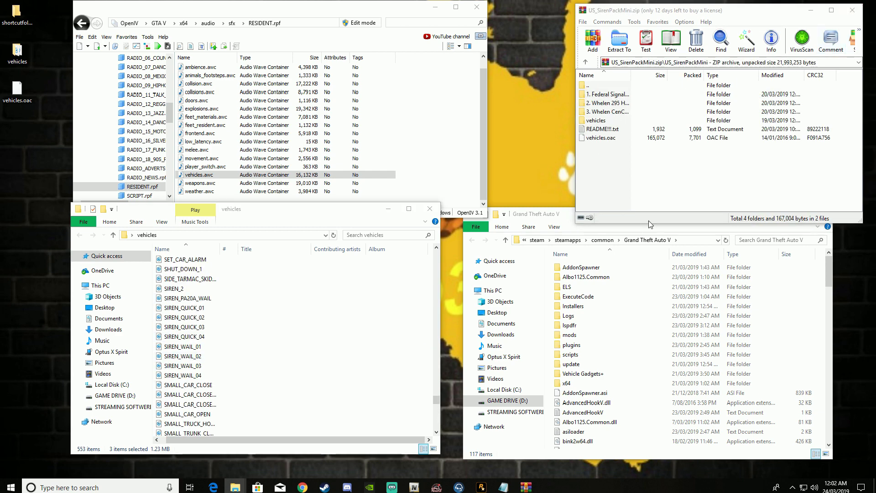
# - Play each of the five WAV files in the "1. Federal Signal SS2000M" folder of US_SirenPackMini.zip to preview the sounds
pyautogui.doubleClick(617, 95)
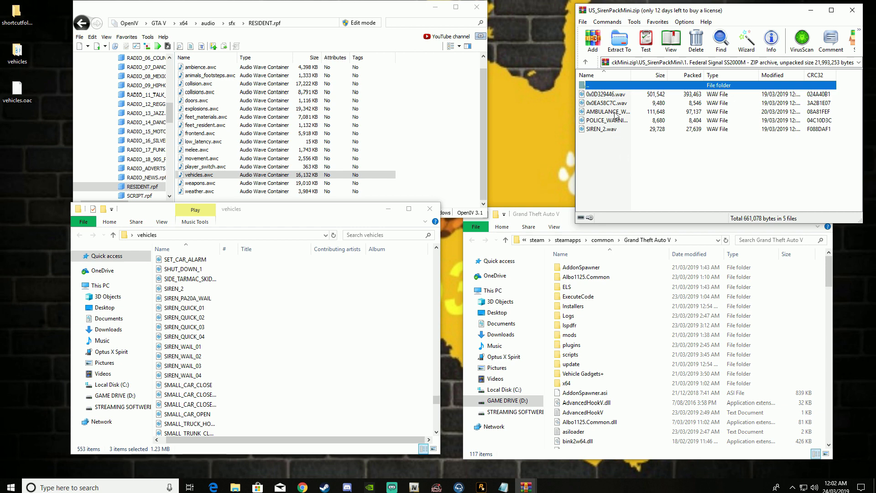
pyautogui.doubleClick(602, 129)
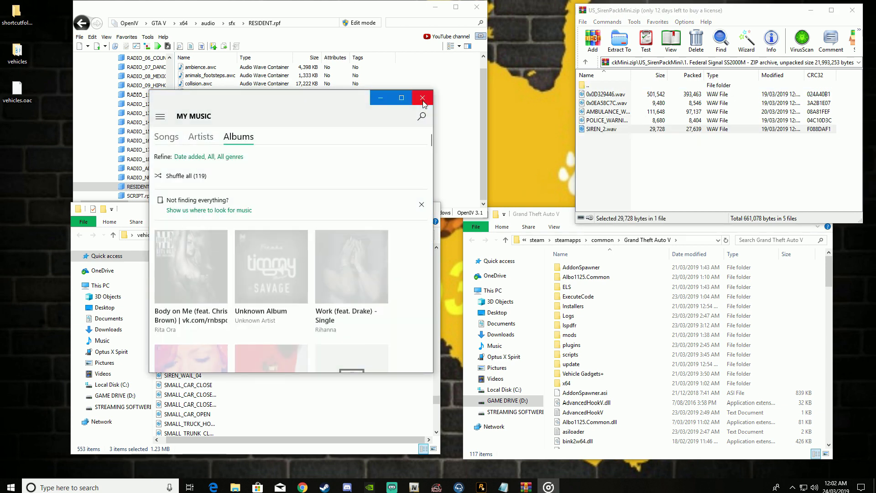
pyautogui.click(421, 100)
pyautogui.doubleClick(606, 120)
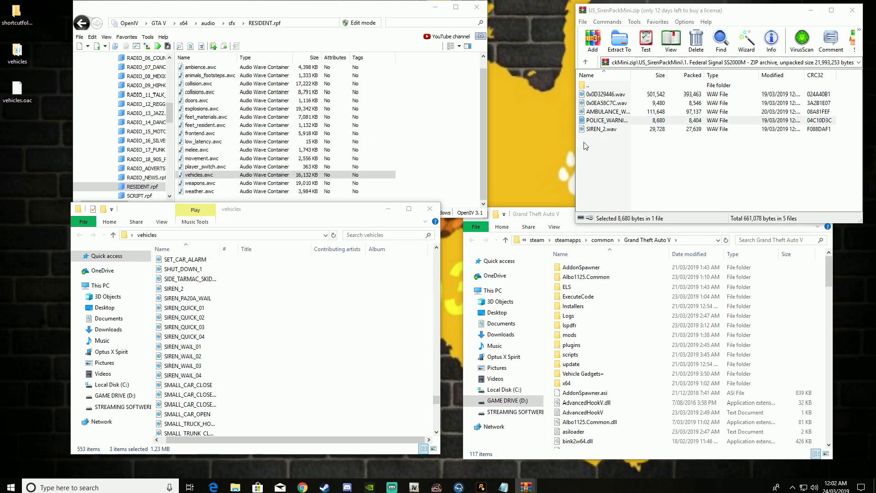
pyautogui.click(422, 98)
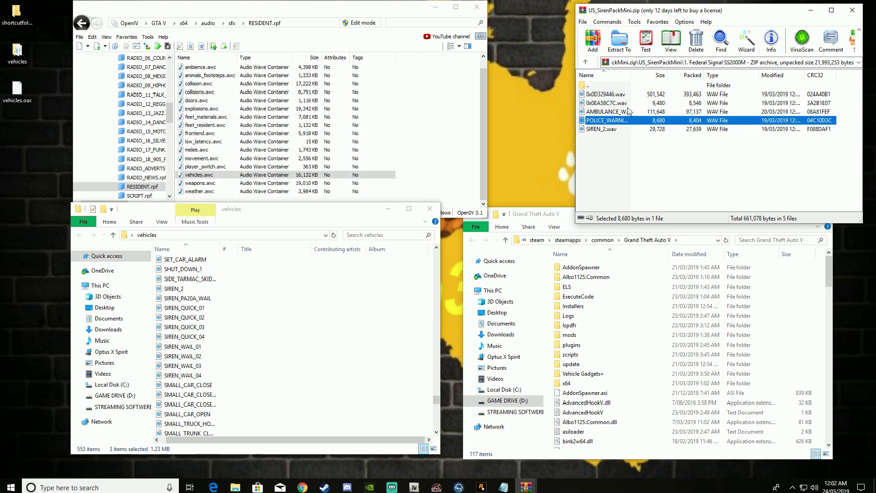
pyautogui.doubleClick(603, 112)
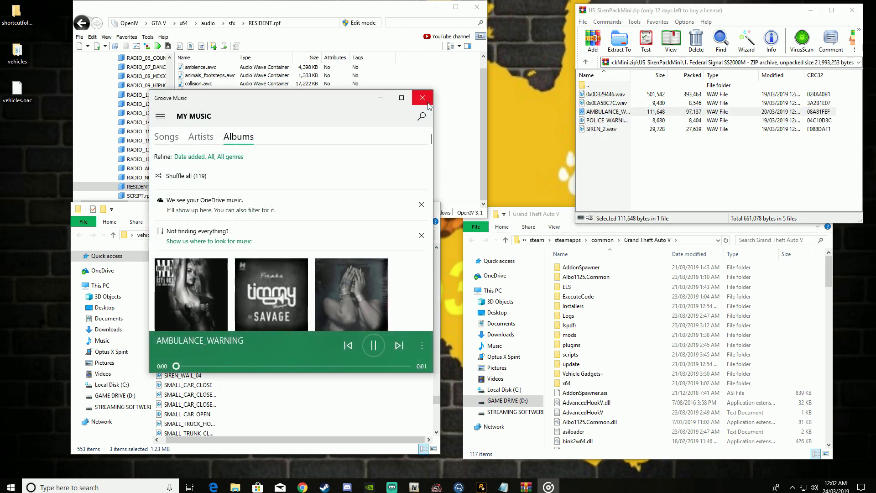
pyautogui.click(421, 98)
pyautogui.doubleClick(606, 103)
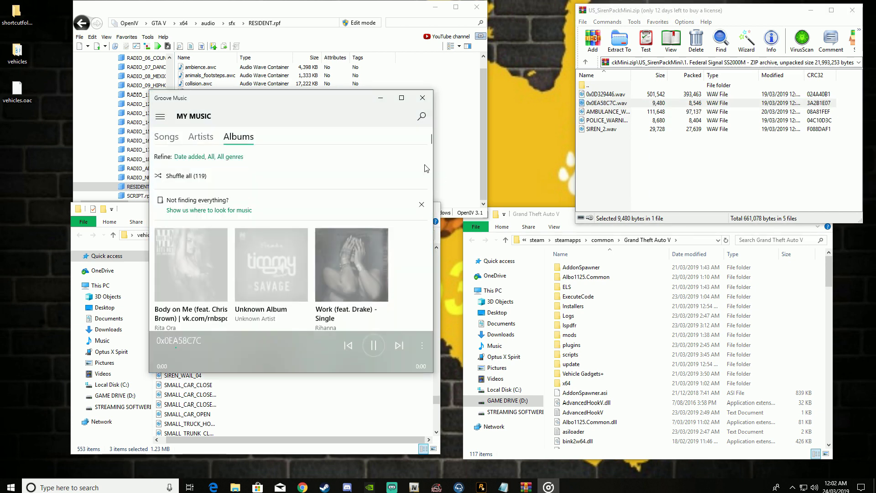
pyautogui.click(425, 97)
pyautogui.doubleClick(605, 94)
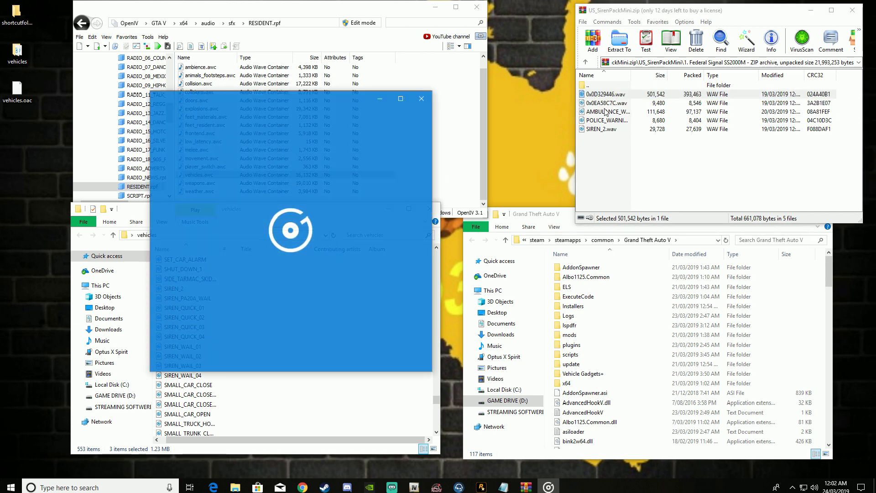
pyautogui.click(423, 97)
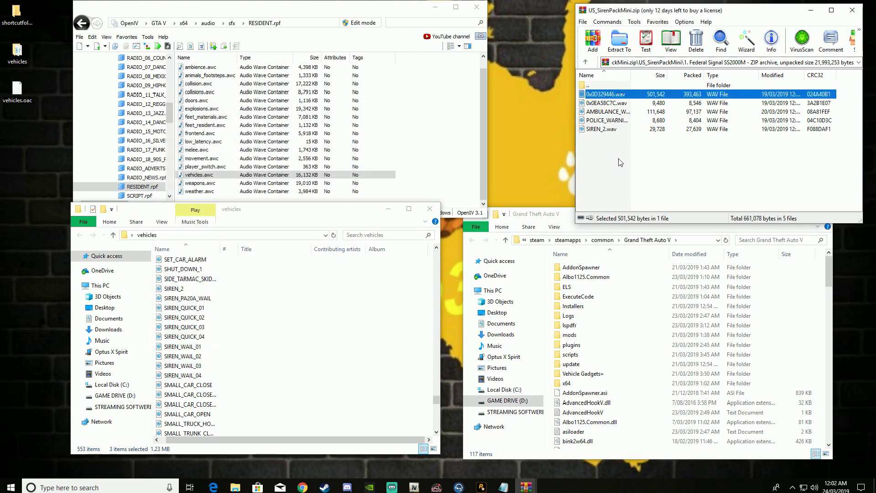
# - Extract all five Federal Signal SS2000M WAVs into the vehicles folder, replacing the existing files, and close the archive and folder windows
pyautogui.moveTo(607, 162); pyautogui.dragTo(606, 98)
pyautogui.moveTo(489, 199); pyautogui.dragTo(430, 269)
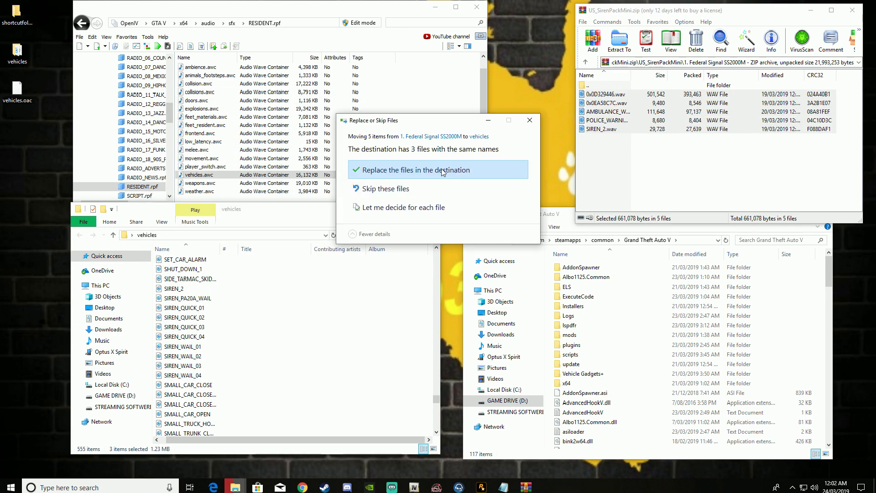
pyautogui.click(441, 172)
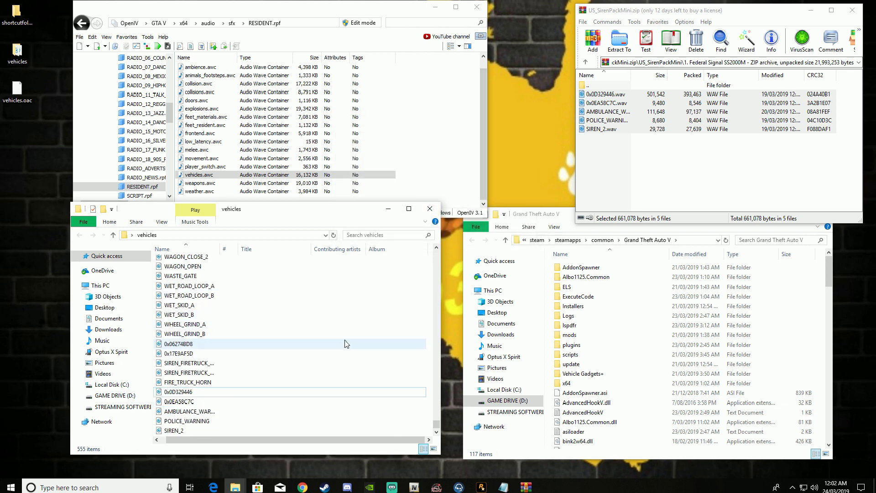
pyautogui.click(676, 189)
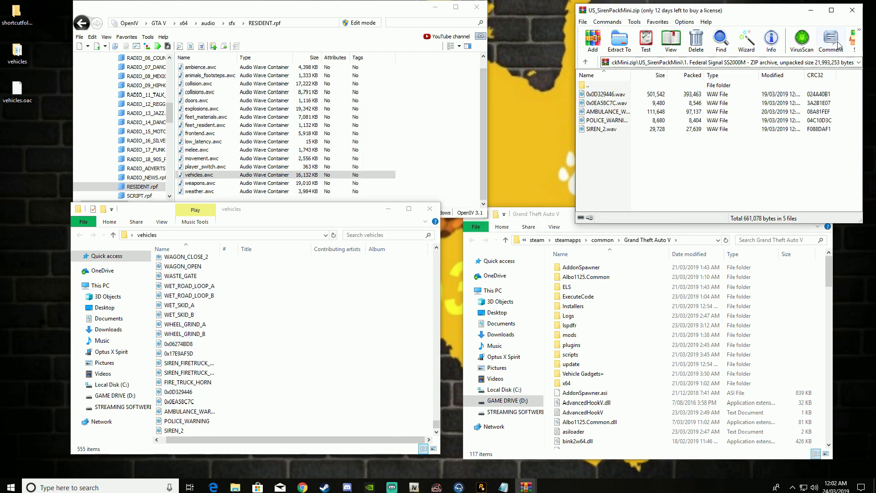
pyautogui.click(852, 10)
pyautogui.click(429, 209)
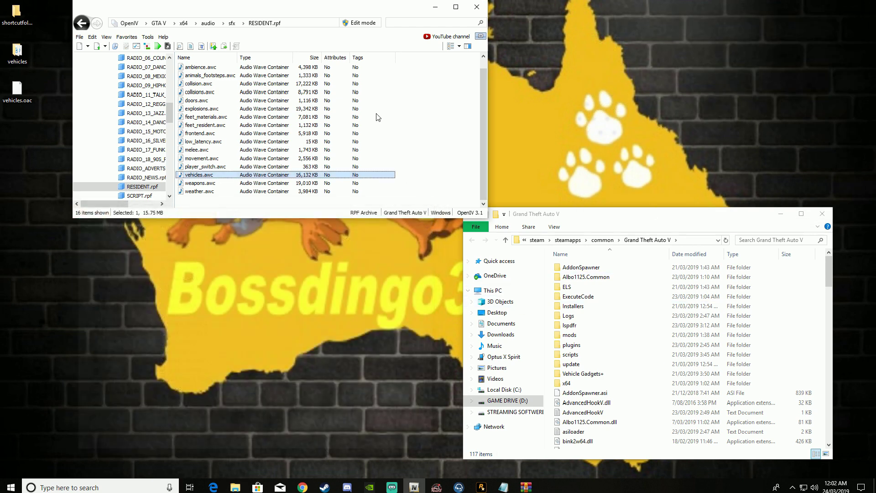
# - Enable edit mode in OpenIV and import vehicles.oac from the desktop into RESIDENT.rpf as openFormats
pyautogui.click(362, 23)
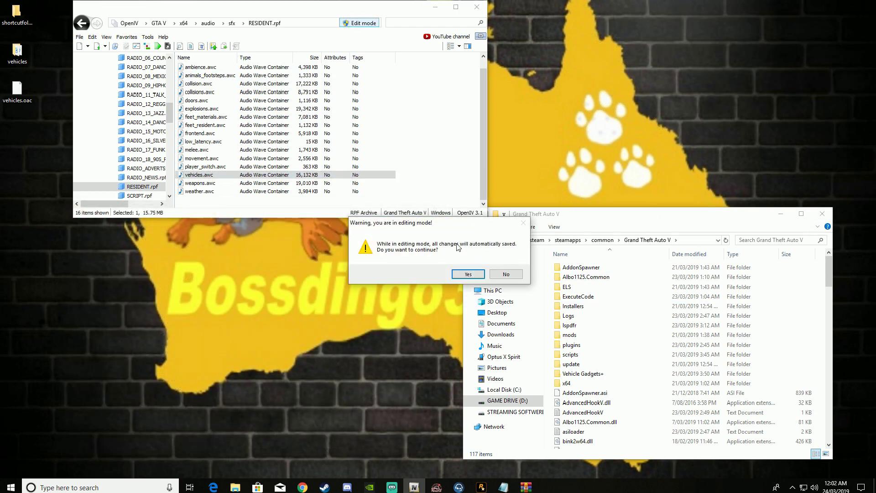
pyautogui.click(474, 277)
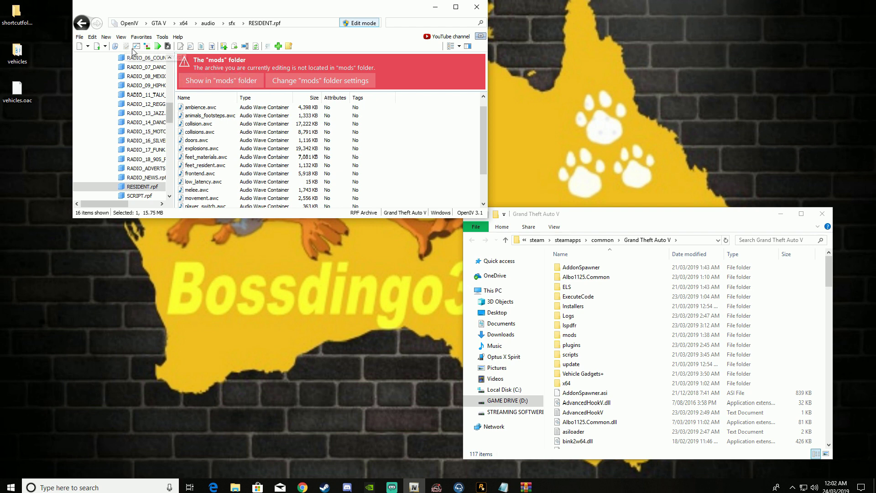
pyautogui.click(106, 38)
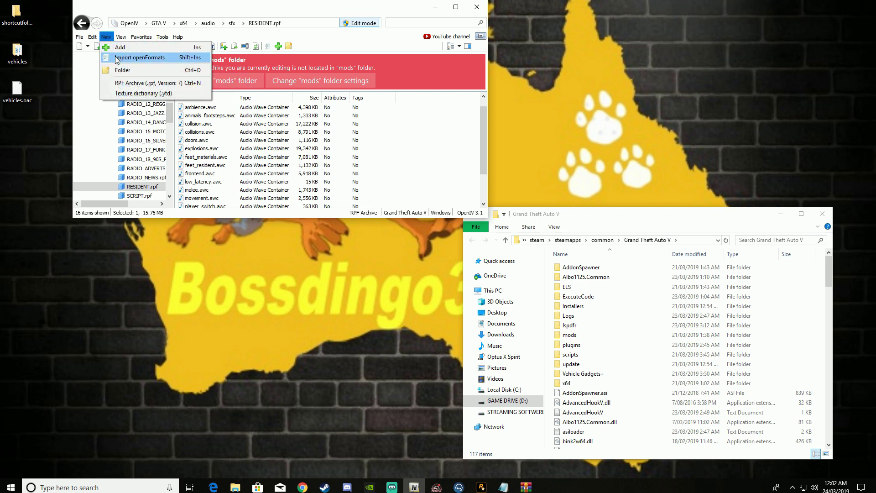
pyautogui.click(123, 57)
pyautogui.click(190, 157)
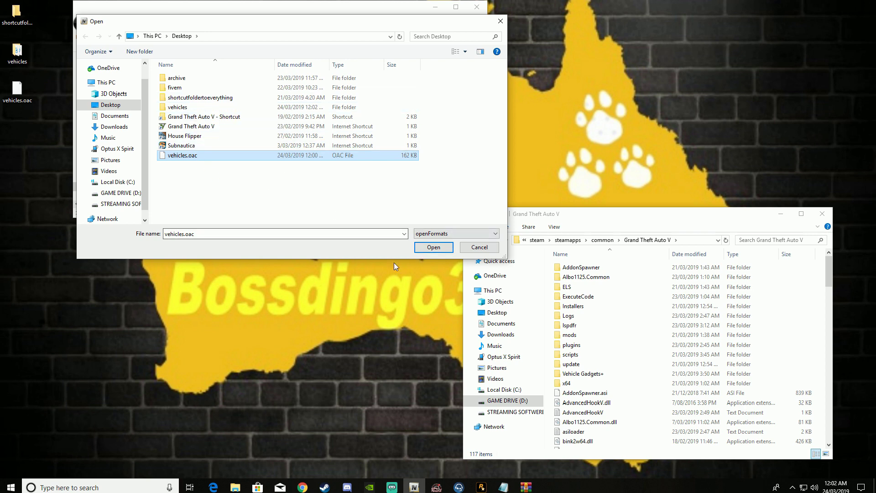
pyautogui.click(433, 247)
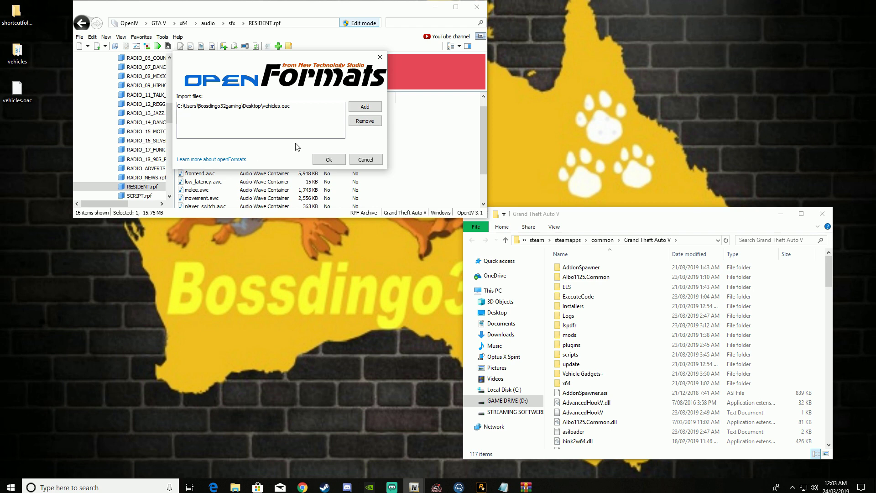
pyautogui.click(328, 161)
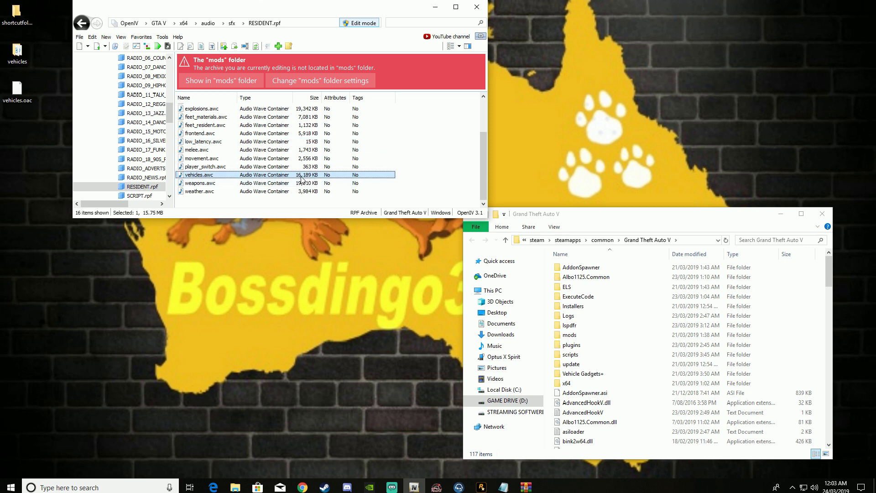
# - Turn off edit mode and return to the GTA V root folder
pyautogui.click(369, 25)
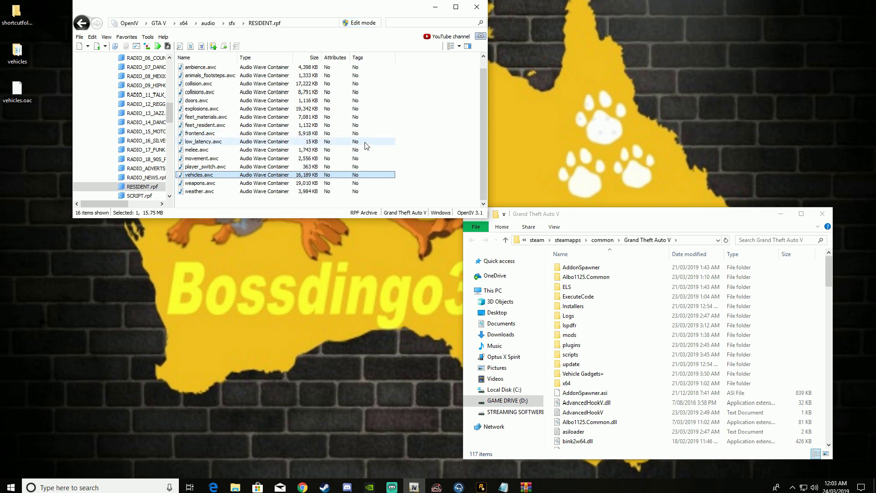
pyautogui.press('BackSpace')
pyautogui.press('BackSpace')
pyautogui.press('BackSpace')
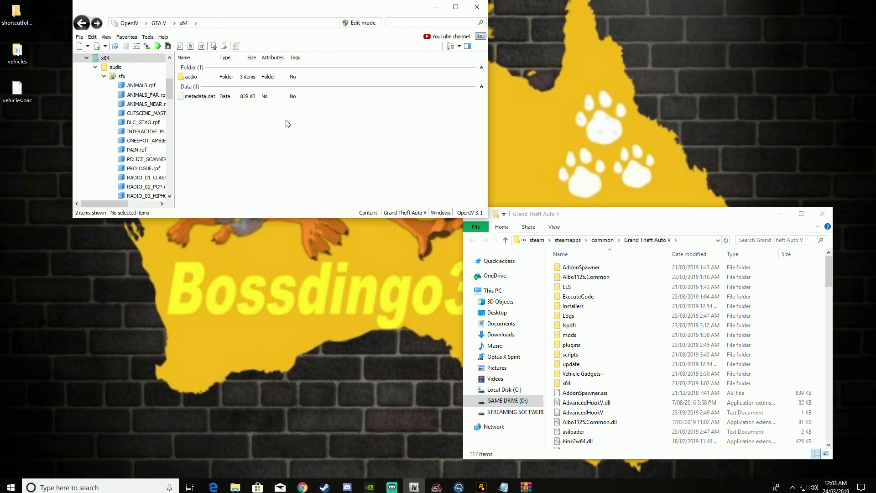
pyautogui.hotkey('alt', 'Right')
pyautogui.hotkey('alt', 'Right')
pyautogui.press('BackSpace')
pyautogui.press('BackSpace')
pyautogui.press('BackSpace')
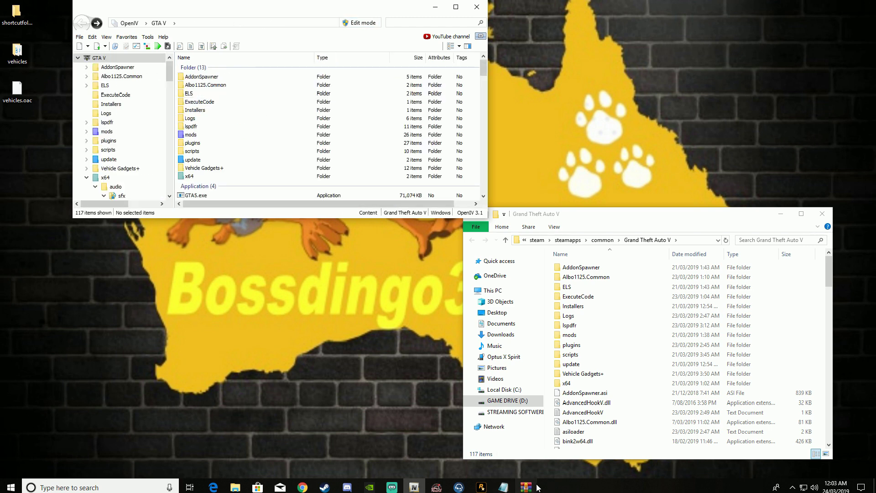
# - Extract the RGS (Only Sounds) OIV file from the Optionals folder of ef4184-RGSv3.1.rar to the desktop and close the archive
pyautogui.click(529, 483)
pyautogui.doubleClick(606, 95)
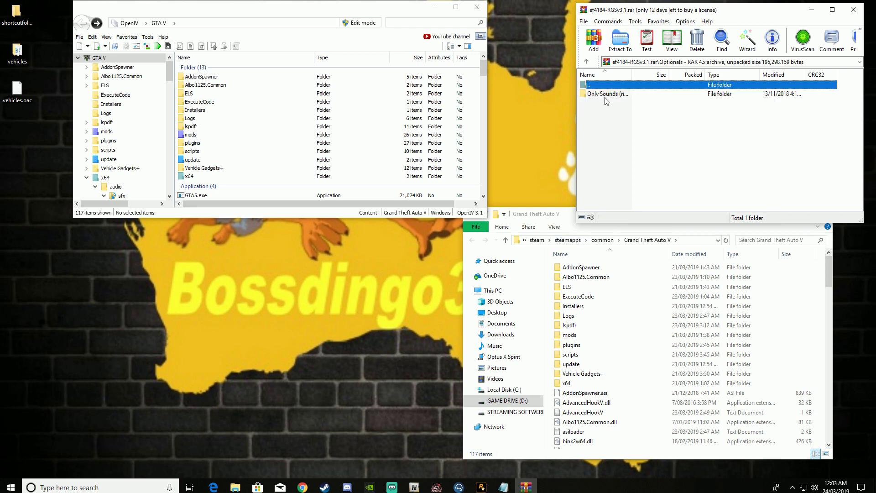
pyautogui.doubleClick(609, 94)
pyautogui.moveTo(610, 103); pyautogui.dragTo(328, 334)
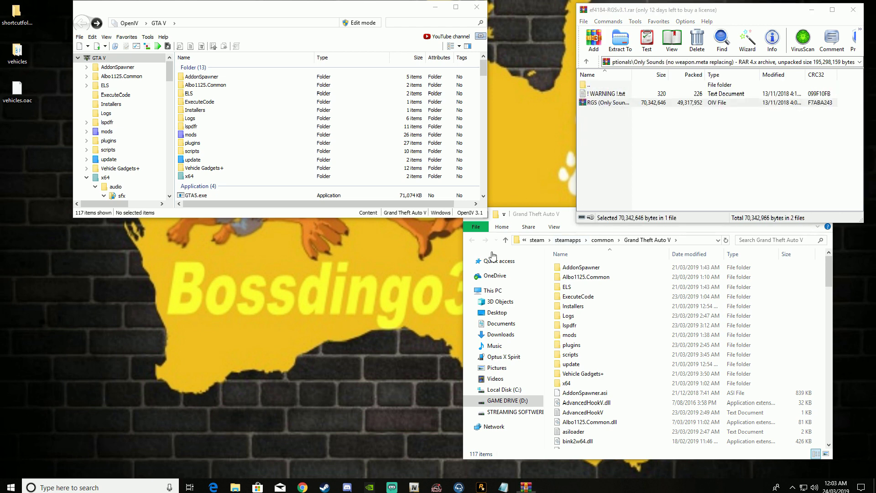
pyautogui.click(854, 9)
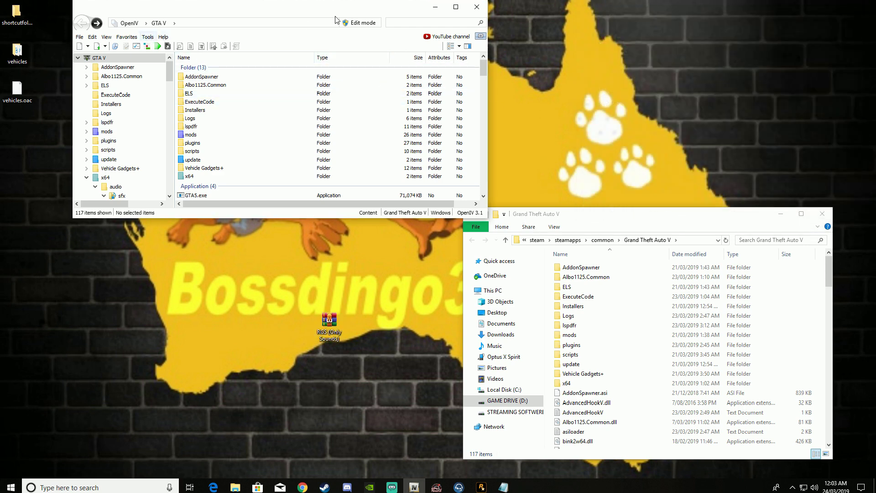
# - Enable OpenIV's edit mode and install the RGS (Only Sounds) package from the desktop directly into the game folder
pyautogui.click(349, 23)
pyautogui.click(468, 275)
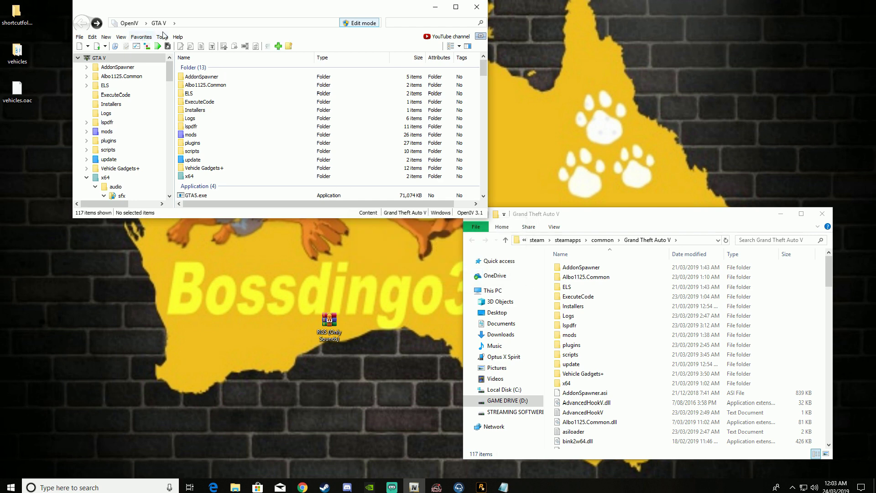
pyautogui.click(163, 37)
pyautogui.click(197, 101)
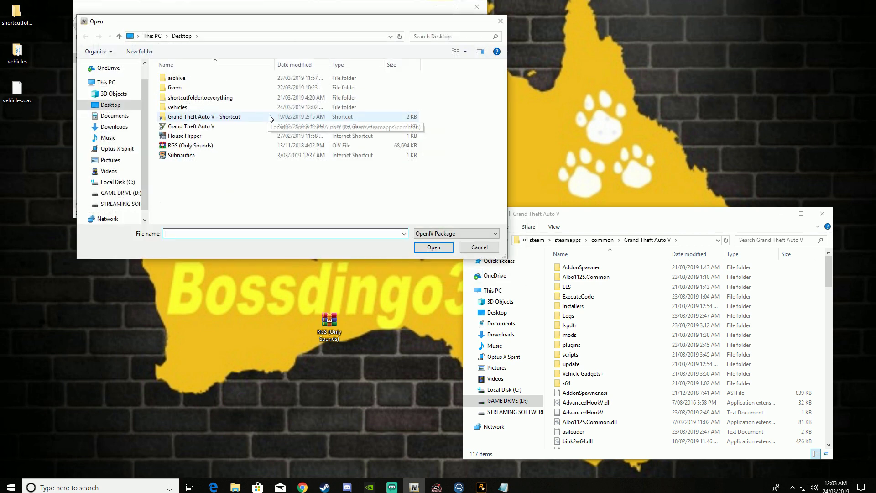
pyautogui.click(231, 145)
pyautogui.click(434, 247)
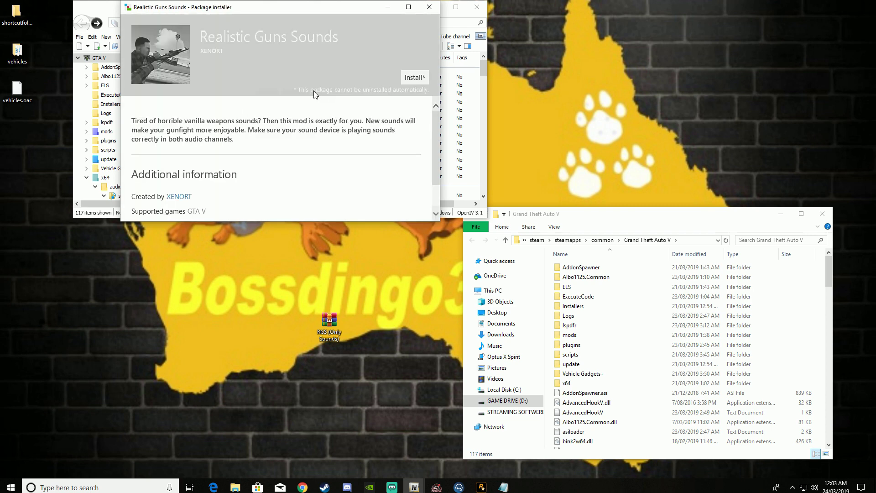
pyautogui.click(419, 82)
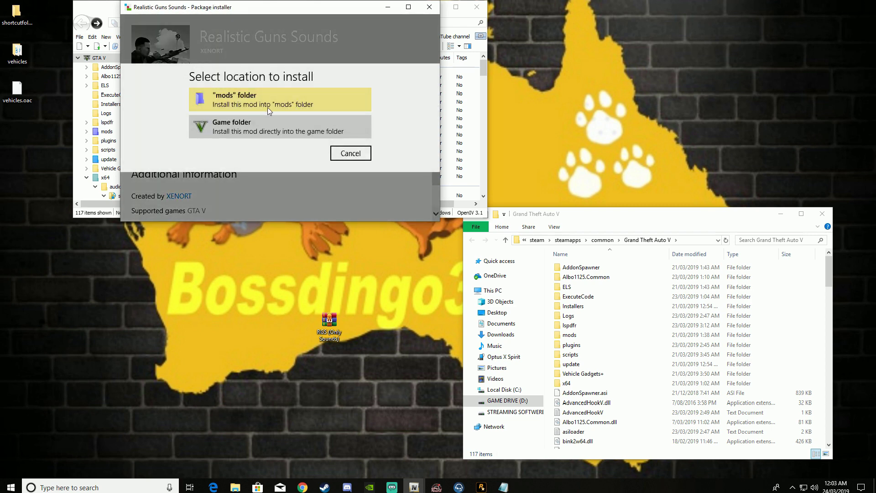
pyautogui.click(257, 128)
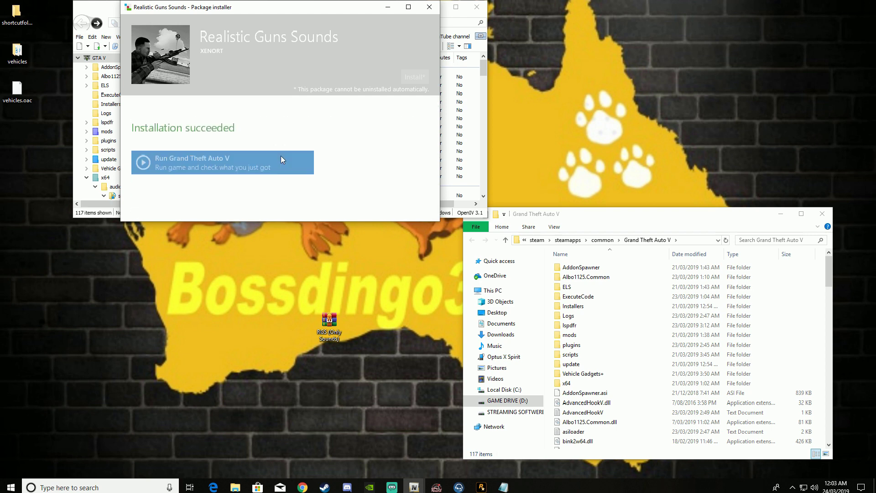
# - Delete the RGS (Only Sounds) file from the desktop and turn off OpenIV's edit mode
pyautogui.click(406, 203)
pyautogui.moveTo(291, 298); pyautogui.dragTo(369, 369)
pyautogui.press('Delete')
pyautogui.click(373, 26)
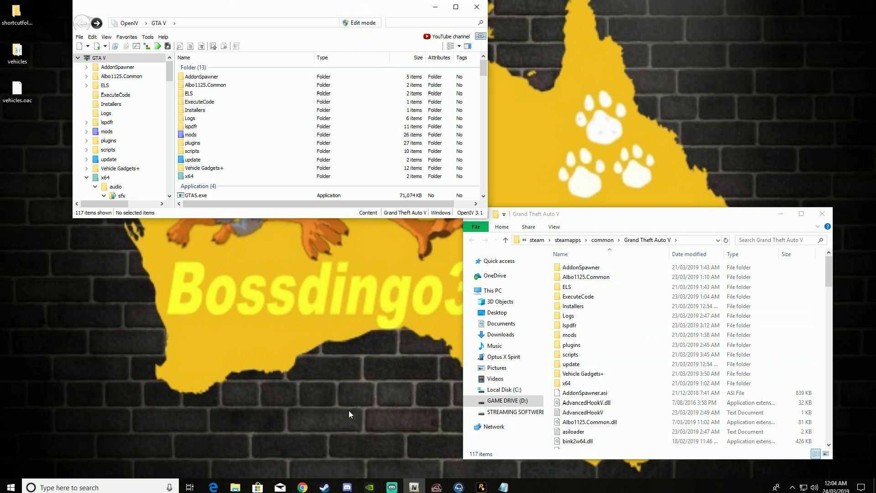
# - Open the archive folder from the desktop and arrange its window beside OpenIV, above the Grand Theft Auto V folder
pyautogui.moveTo(405, 6); pyautogui.dragTo(359, 14)
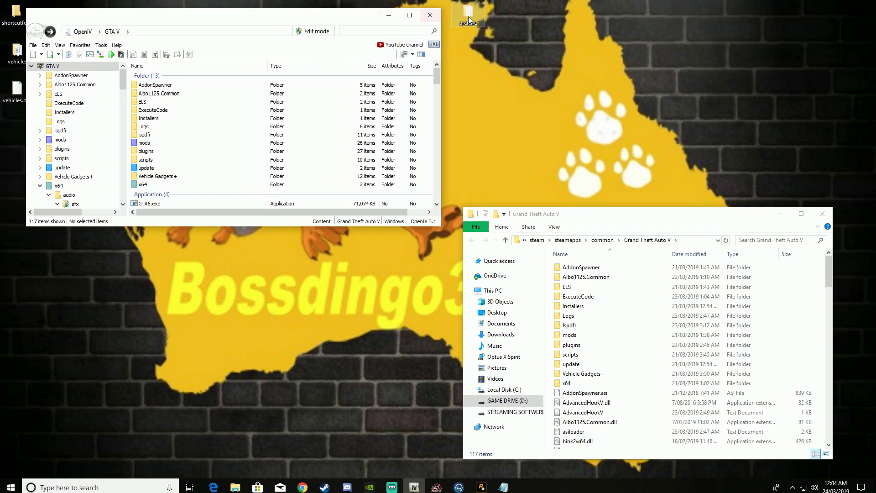
pyautogui.doubleClick(468, 16)
pyautogui.moveTo(642, 229); pyautogui.dragTo(643, 18)
pyautogui.click(826, 395)
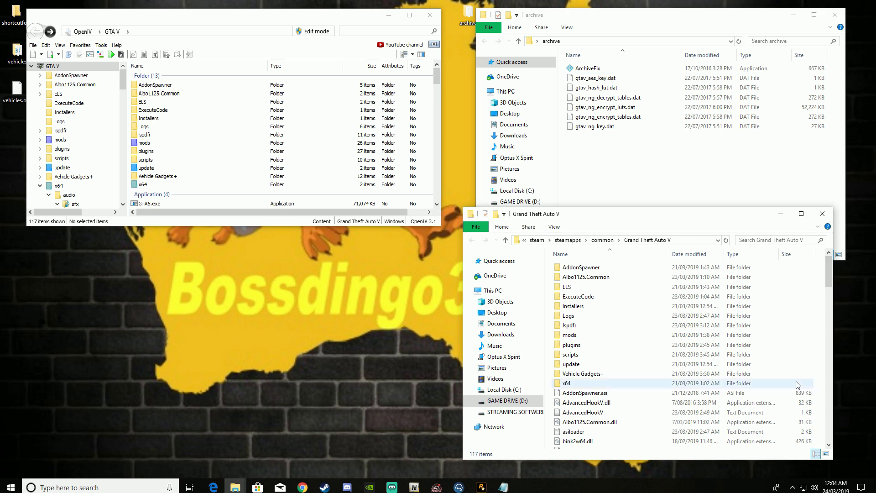
# - Open the game's x64\audio folder and delete the leftover vehicles and vehicles.oac items from the desktop
pyautogui.doubleClick(576, 386)
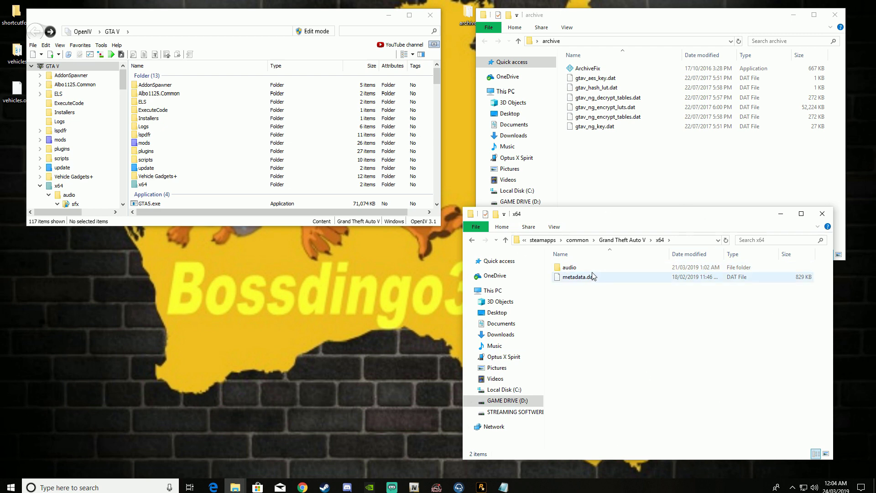
pyautogui.press('BackSpace')
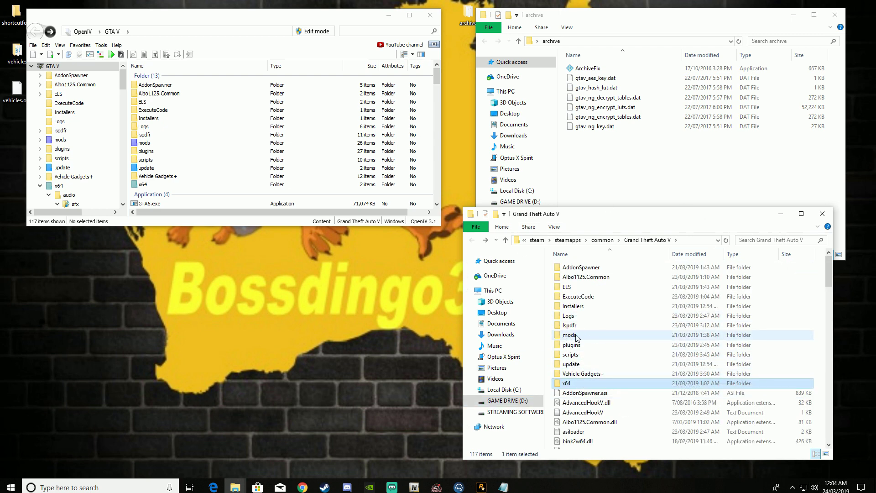
pyautogui.doubleClick(582, 386)
pyautogui.doubleClick(586, 268)
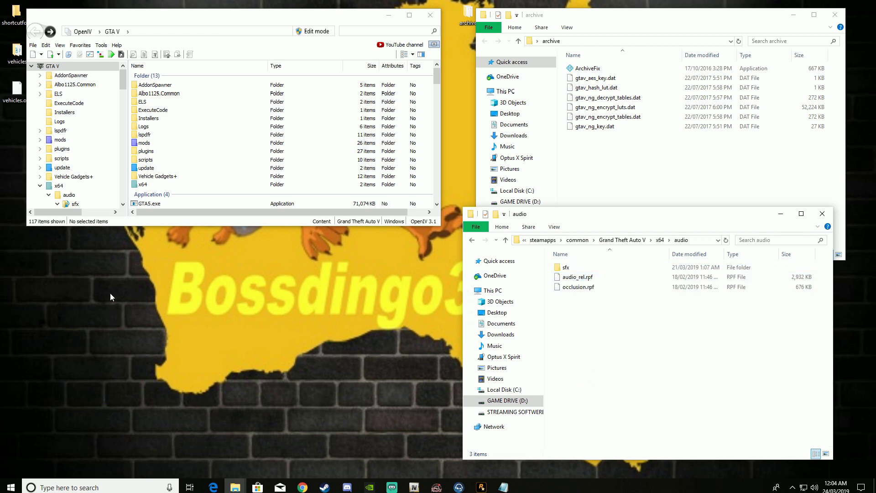
pyautogui.moveTo(16, 154); pyautogui.dragTo(33, 79)
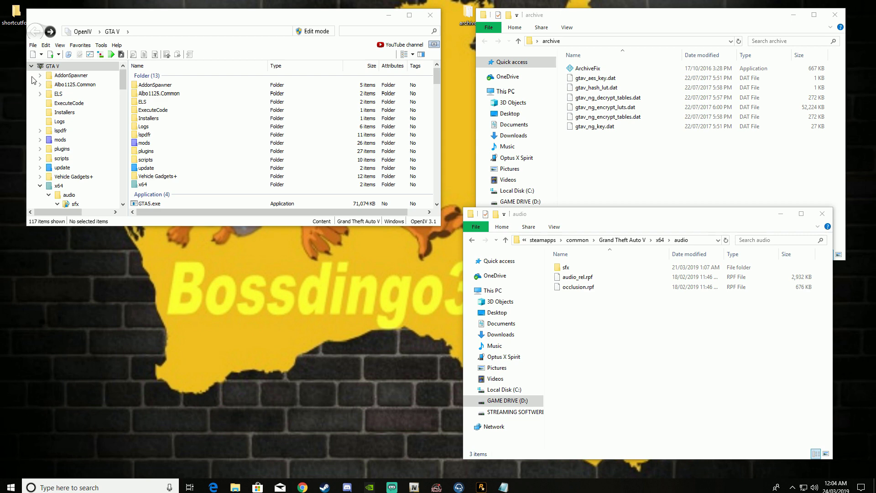
# - Open the sfx folder and run RESIDENT.rpf through ArchiveFix, closing its console when it finishes
pyautogui.doubleClick(587, 268)
pyautogui.scroll(-5, 588, 297)
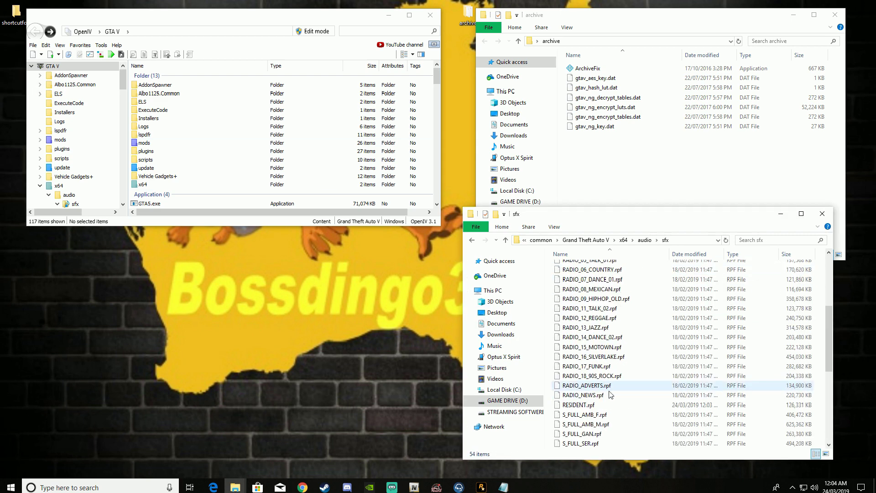
pyautogui.moveTo(584, 406); pyautogui.dragTo(595, 73)
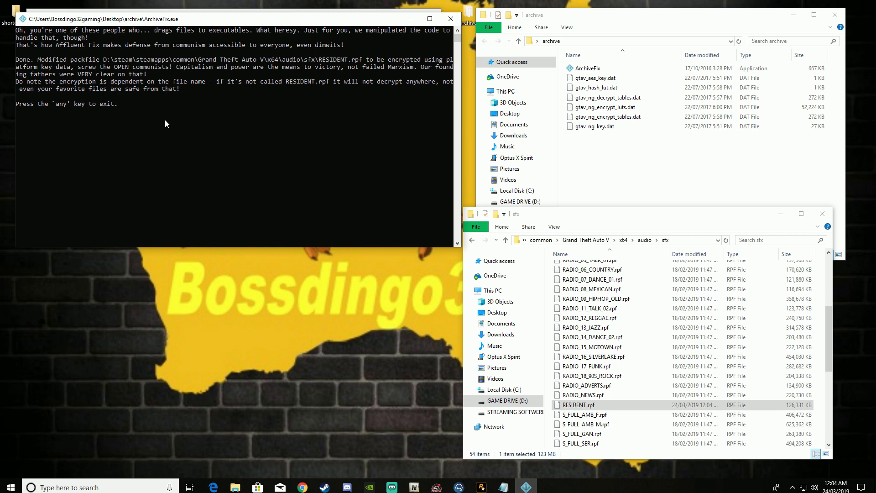
pyautogui.press('Return')
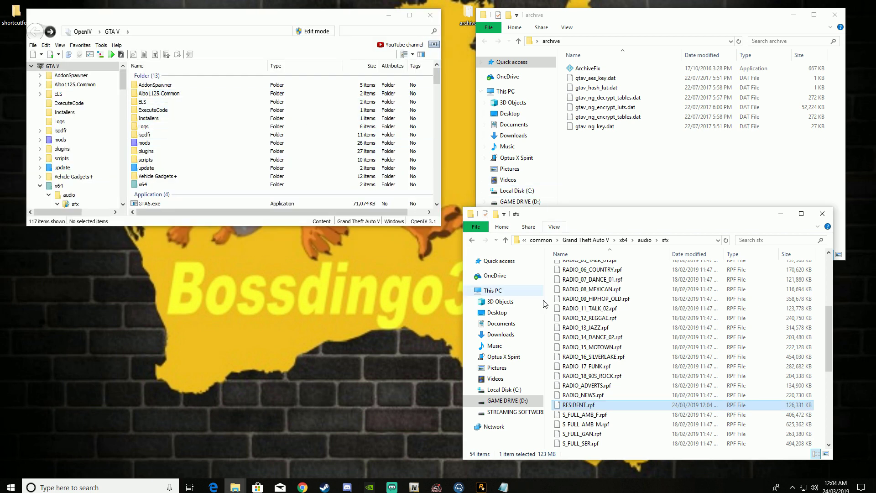
# - Run WEAPONS_PLAYER.rpf from the sfx folder through ArchiveFix and close its console
pyautogui.scroll(-3, 589, 382)
pyautogui.scroll(-4, 590, 388)
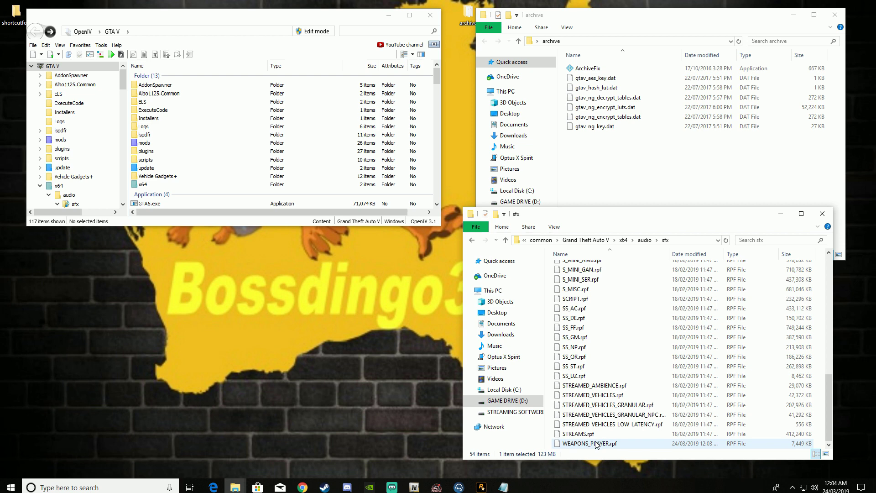
pyautogui.moveTo(595, 445); pyautogui.dragTo(593, 69)
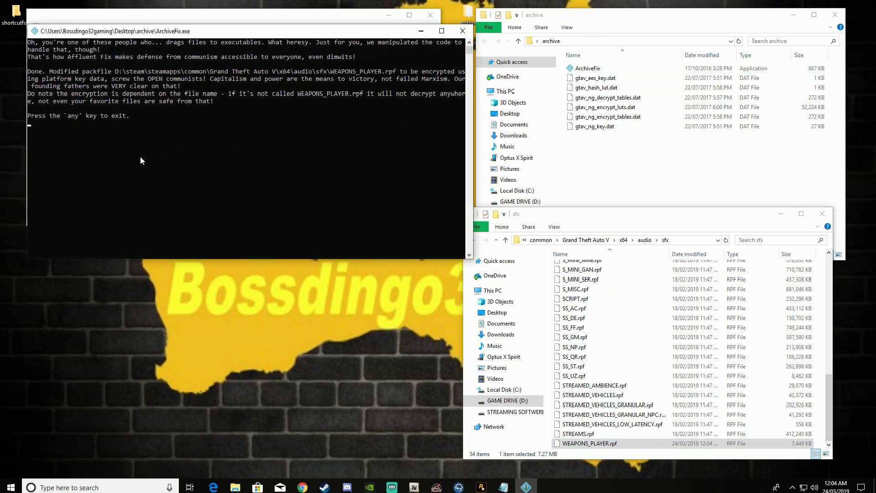
pyautogui.press('Return')
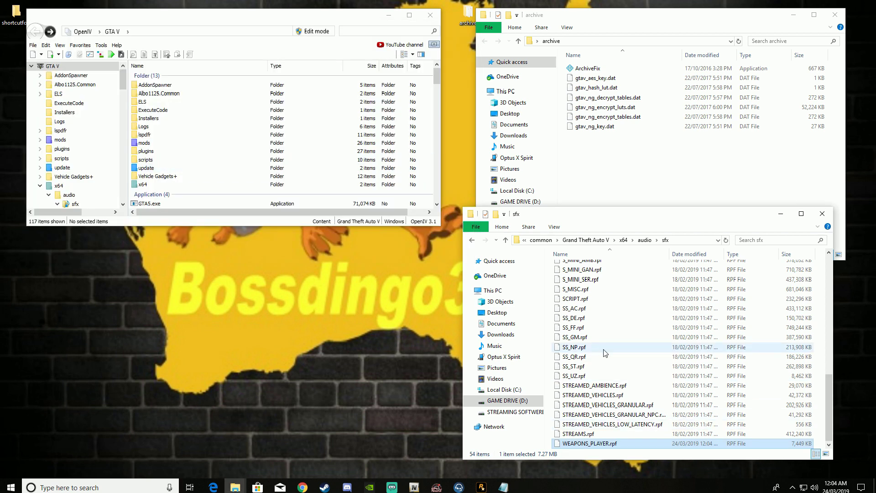
# - Go to update\x64\dlcpacks\mpapartment in the game folder and run its dlc.rpf through ArchiveFix
pyautogui.hotkey('alt', 'Up')
pyautogui.hotkey('alt', 'Up')
pyautogui.hotkey('alt', 'Up')
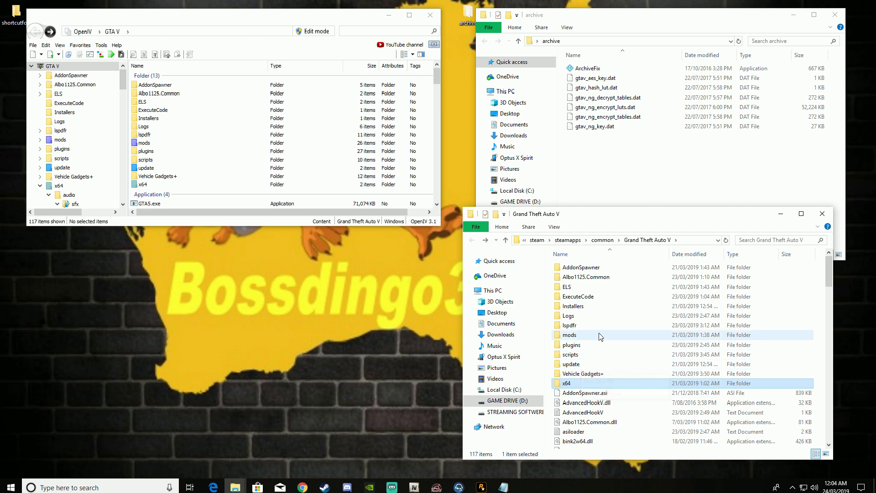
pyautogui.doubleClick(583, 365)
pyautogui.doubleClick(576, 268)
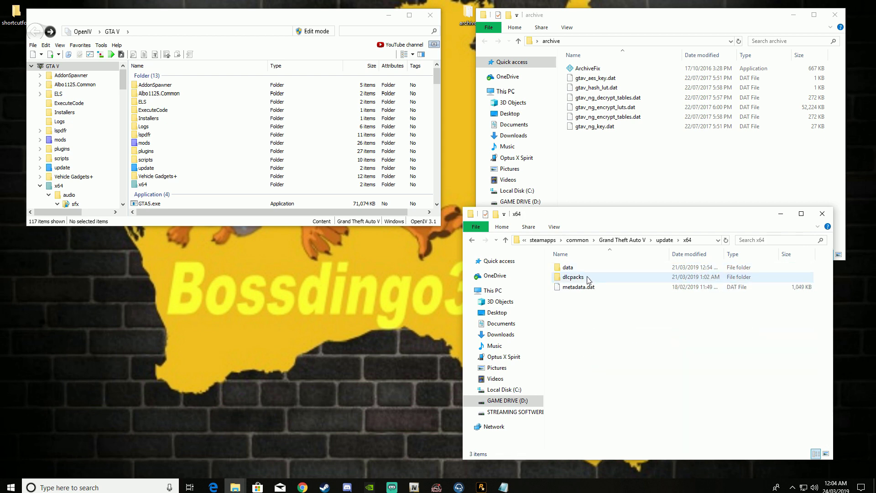
pyautogui.doubleClick(584, 277)
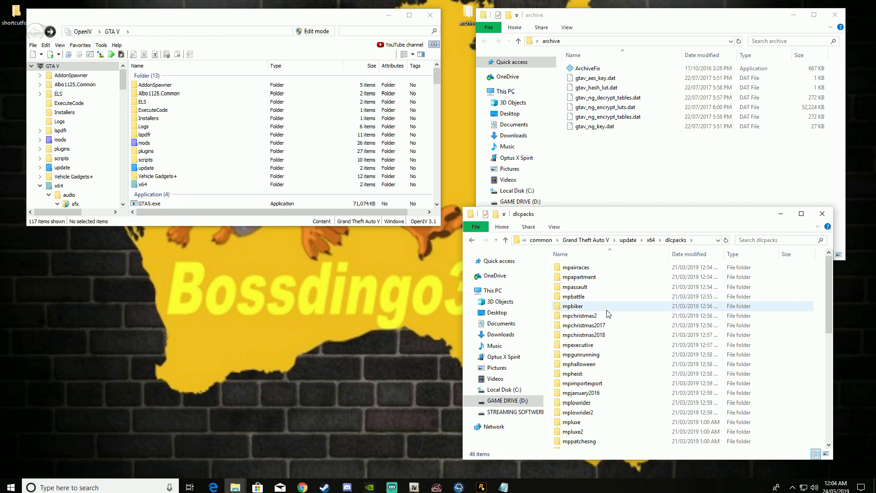
pyautogui.doubleClick(594, 280)
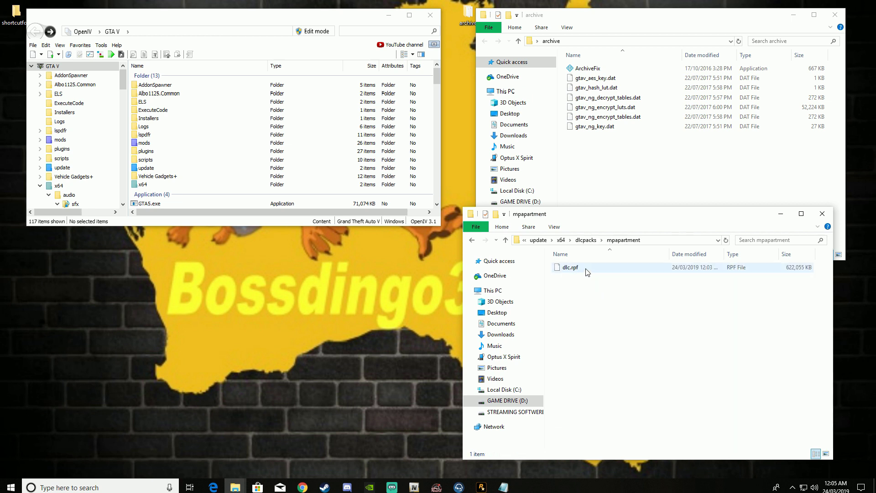
pyautogui.moveTo(587, 272); pyautogui.dragTo(587, 68)
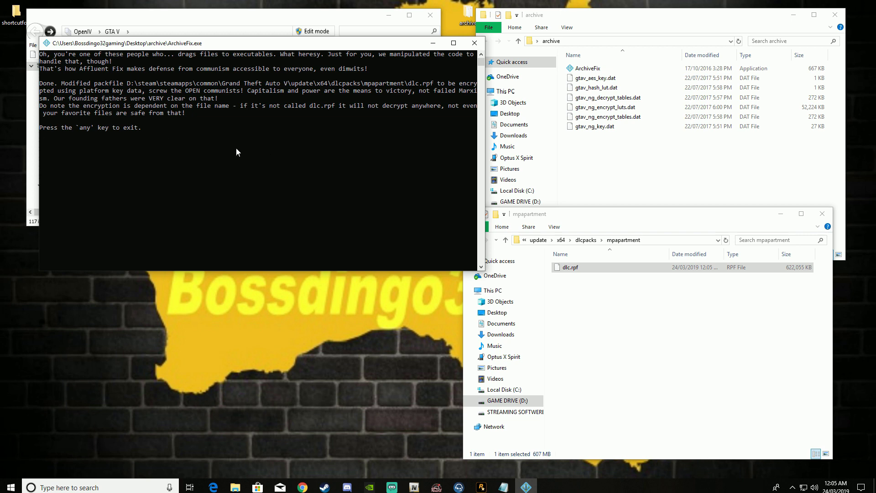
pyautogui.press('Return')
# - Return to dlcpacks, open mplowrider2 and run its dlc.rpf through ArchiveFix
pyautogui.click(603, 316)
pyautogui.press('BackSpace')
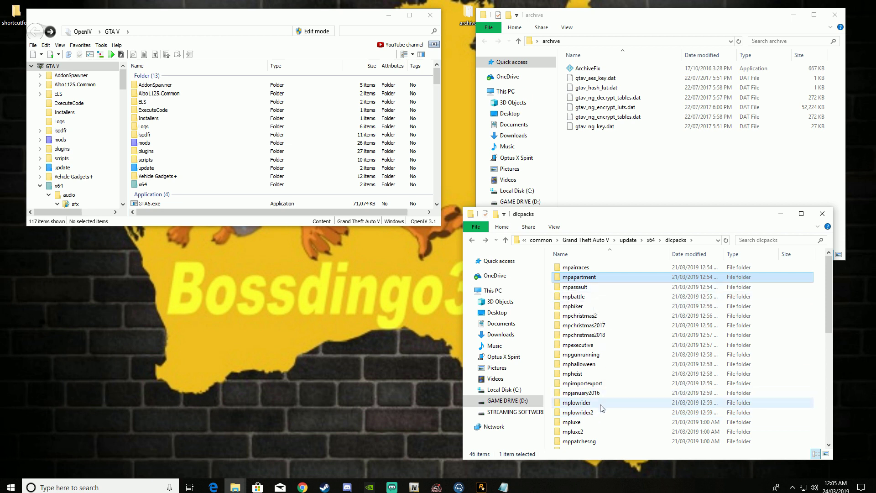
pyautogui.doubleClick(579, 413)
pyautogui.moveTo(573, 276); pyautogui.dragTo(574, 69)
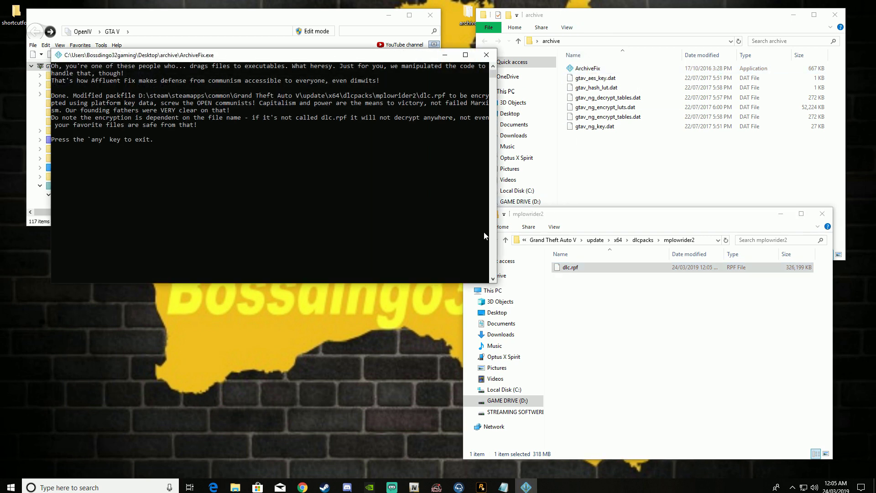
pyautogui.press('Return')
pyautogui.click(605, 406)
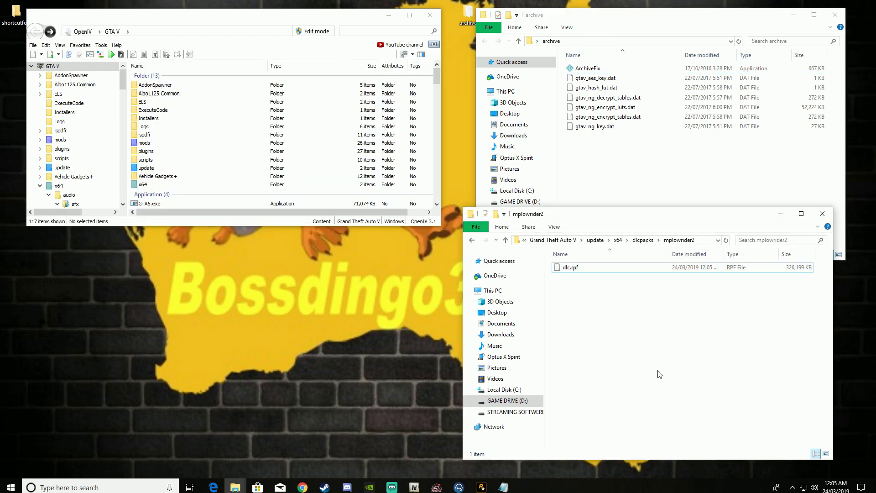
# - Close the mplowrider2 folder, OpenIV and archive windows
pyautogui.click(822, 214)
pyautogui.click(430, 15)
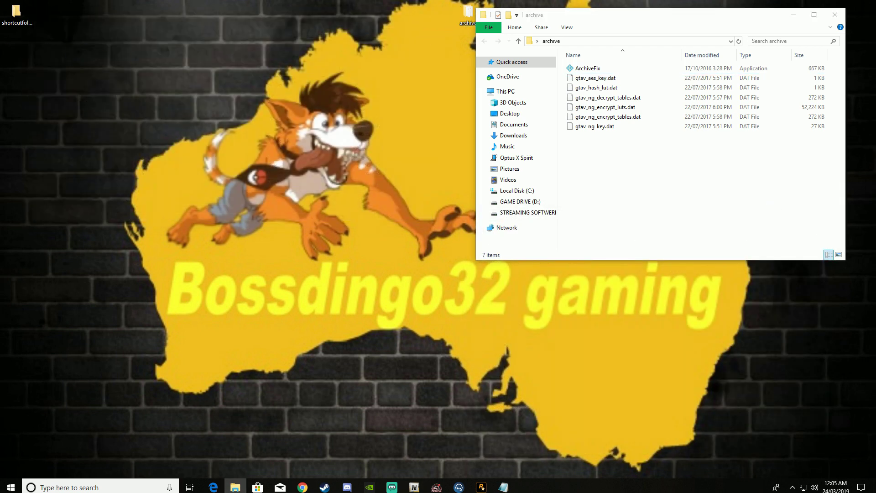
pyautogui.click(835, 14)
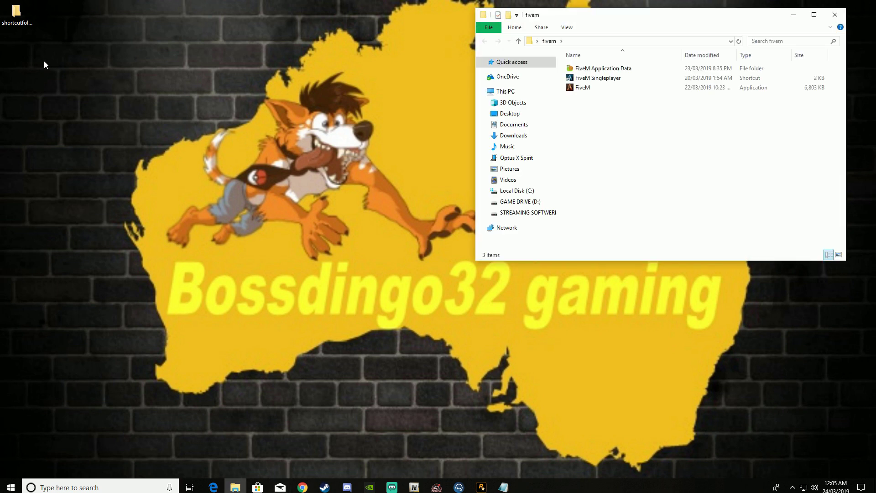
# - Browse to Downloads\gta mods\graphics in a new Explorer window and open the NaturalVision Remastered archive
pyautogui.doubleClick(16, 13)
pyautogui.click(525, 147)
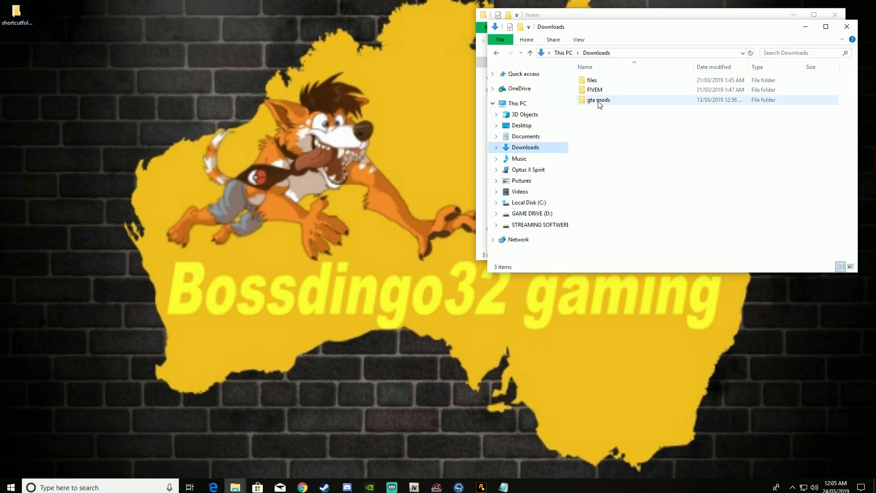
pyautogui.doubleClick(596, 100)
pyautogui.doubleClick(607, 95)
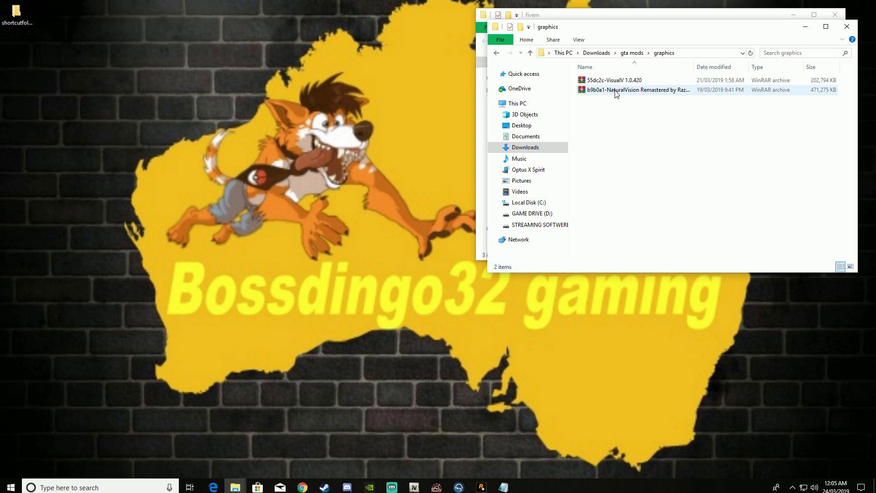
pyautogui.doubleClick(616, 91)
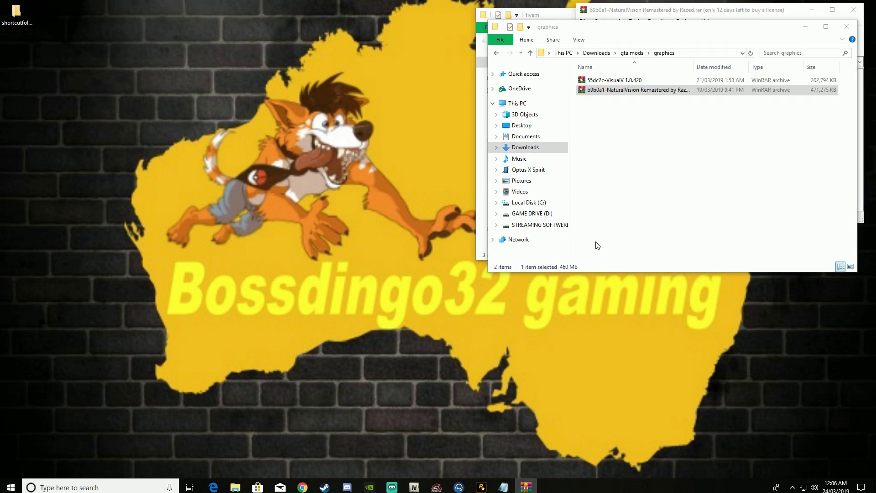
# - Open the Street-Names-w-Postal-Numbers-v1.4-master.zip archive from the FIVEM\POSTALS folder in Downloads
pyautogui.click(524, 147)
pyautogui.doubleClick(603, 90)
pyautogui.click(608, 101)
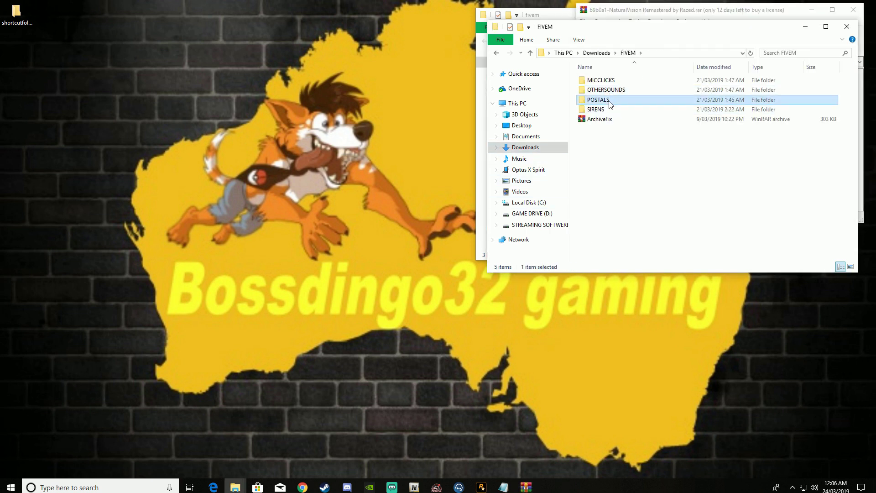
pyautogui.doubleClick(610, 102)
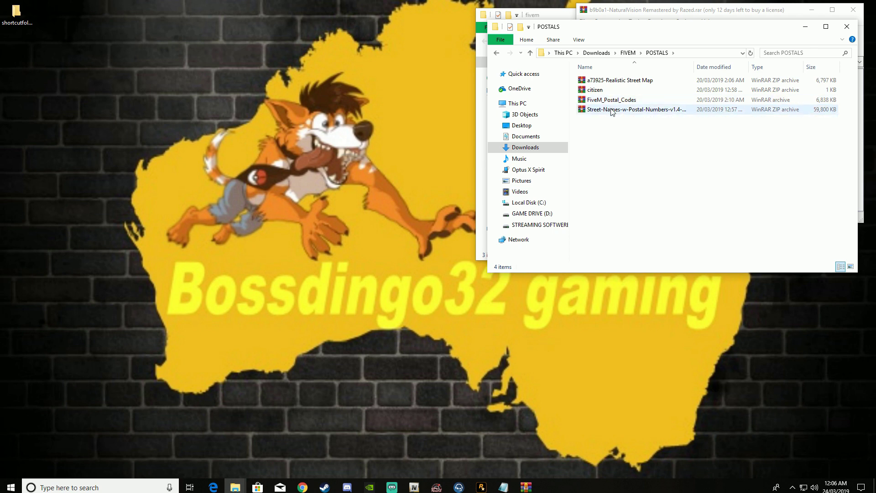
pyautogui.doubleClick(611, 110)
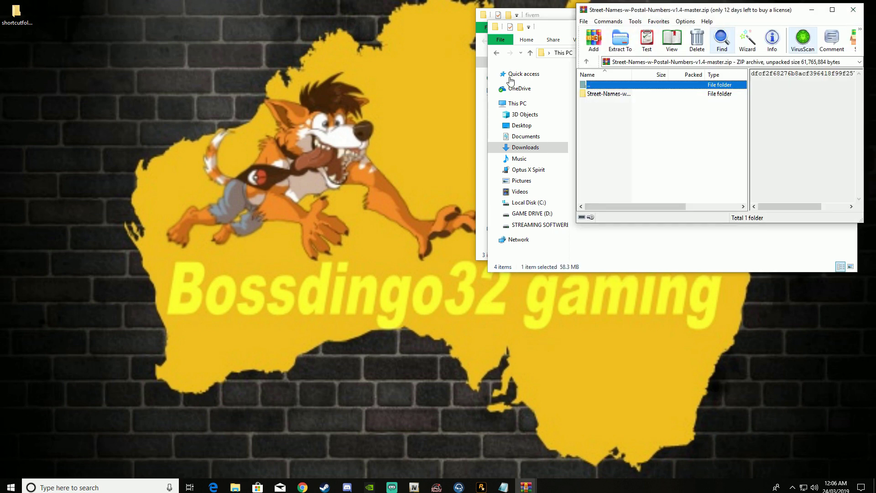
# - Close the POSTALS folder window and place the fivem folder window beside the WinRAR archive
pyautogui.click(544, 26)
pyautogui.click(847, 27)
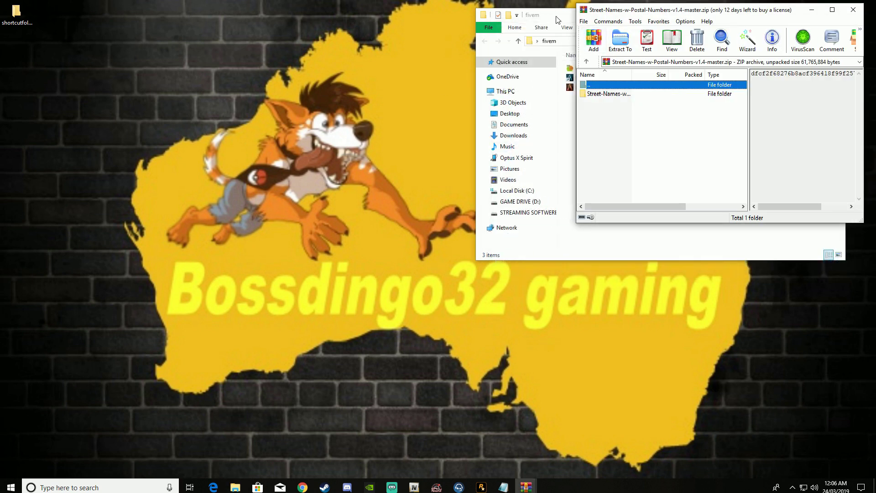
pyautogui.moveTo(556, 20); pyautogui.dragTo(231, 65)
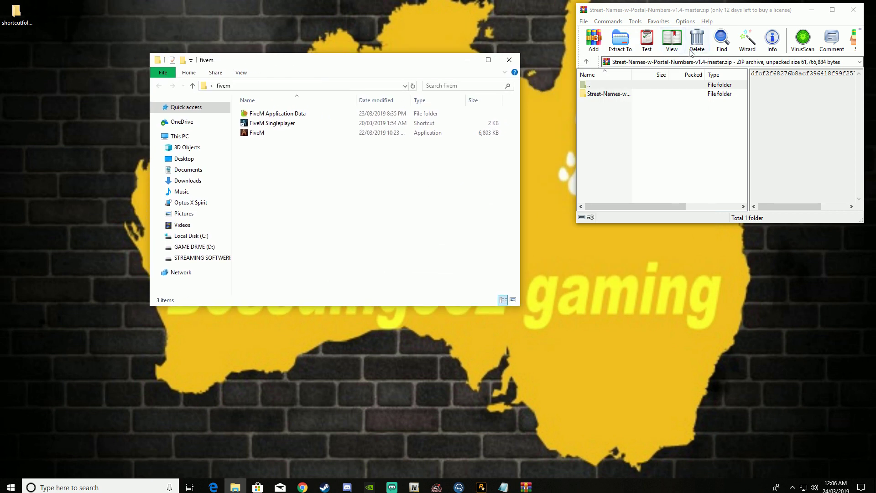
pyautogui.click(684, 112)
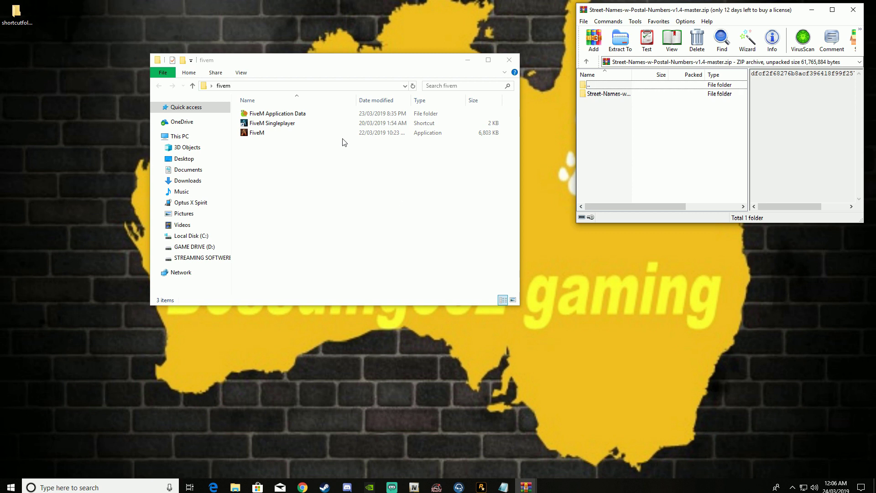
# - Open the FiveM Application Data folder and inspect the client-side required files inside the street names archive's main folder
pyautogui.doubleClick(638, 94)
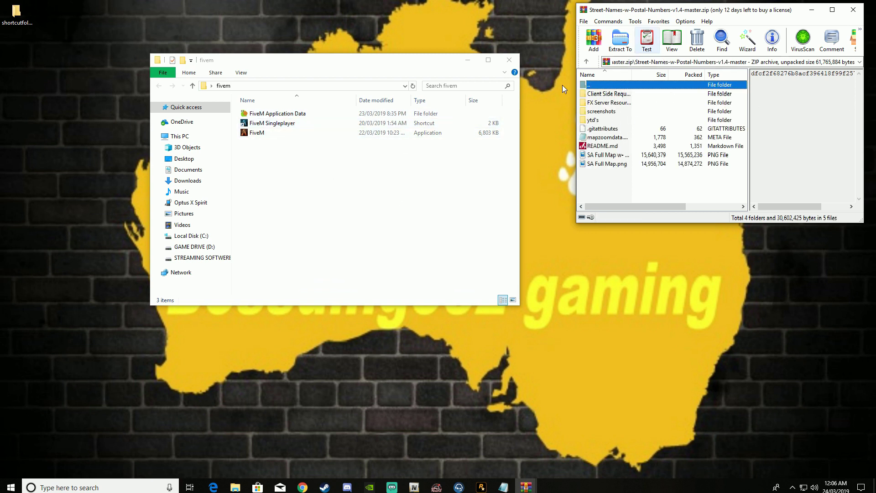
pyautogui.doubleClick(297, 115)
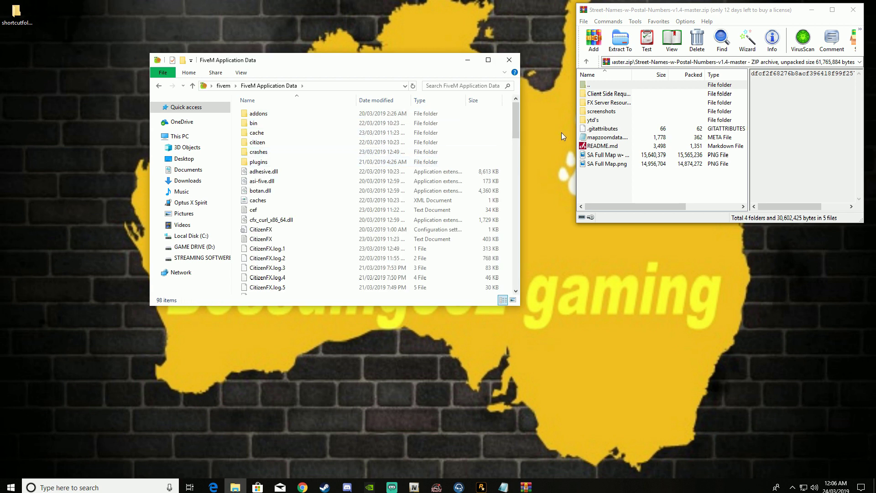
pyautogui.click(604, 94)
pyautogui.doubleClick(605, 94)
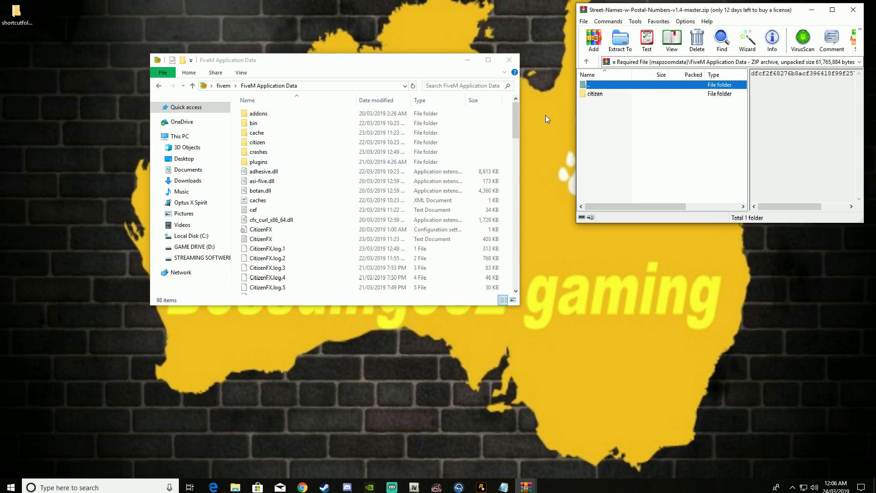
pyautogui.doubleClick(610, 85)
pyautogui.doubleClick(599, 85)
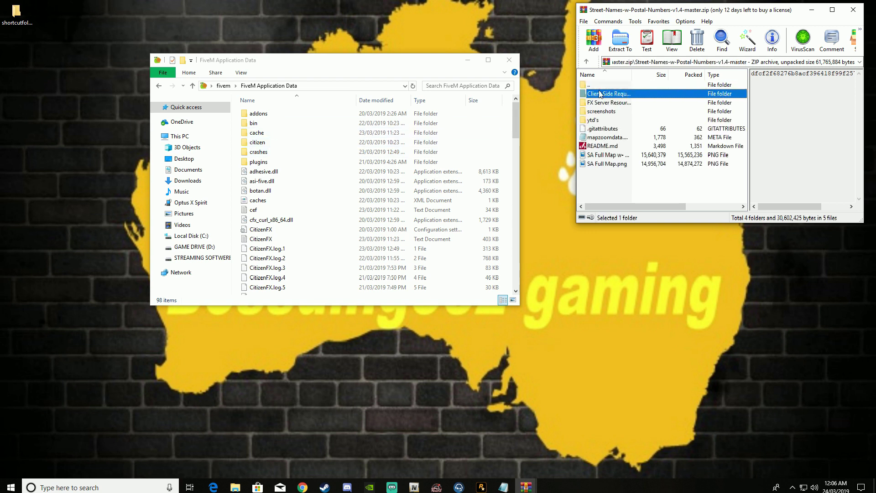
# - Open the ytd's folder inside the Street-Names-w-Postal-Numbers archive
pyautogui.doubleClick(607, 121)
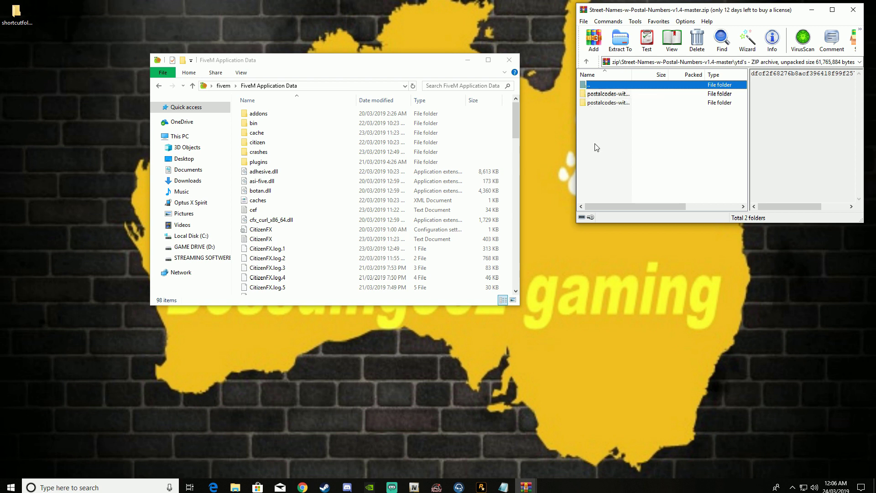
pyautogui.doubleClick(595, 86)
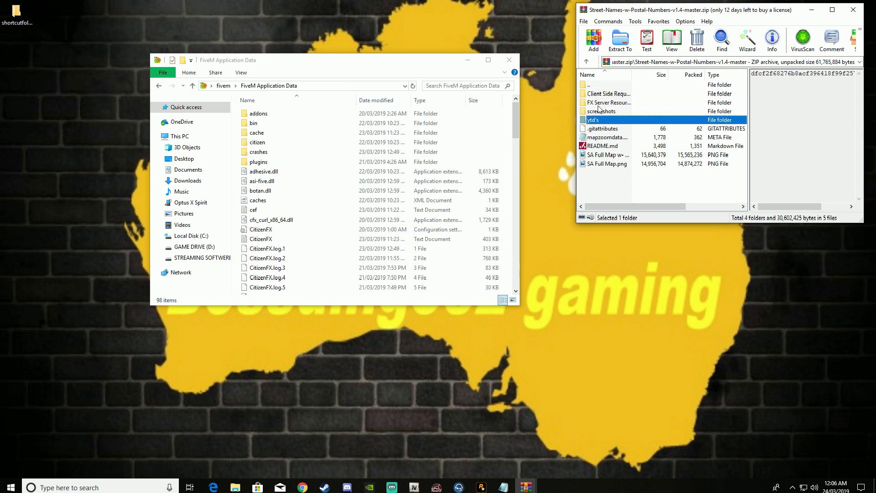
pyautogui.doubleClick(604, 121)
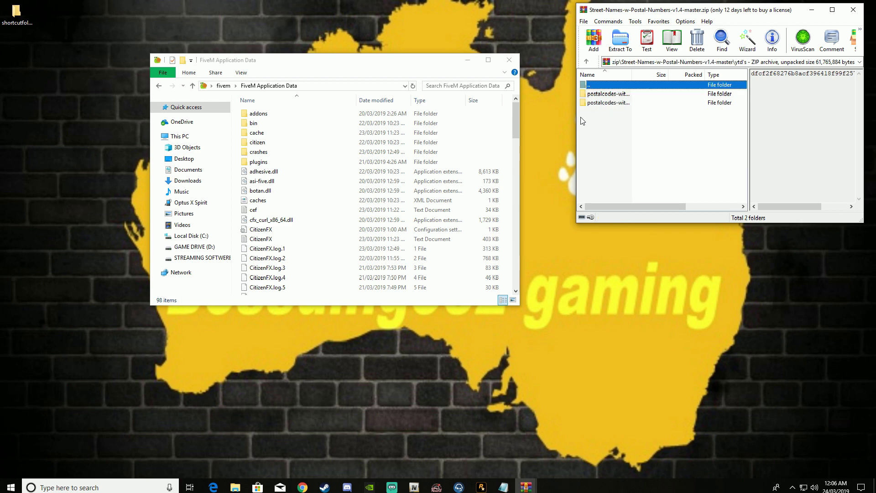
# - Open the platform folder inside citizen in the FiveM Application Data folder
pyautogui.doubleClick(276, 143)
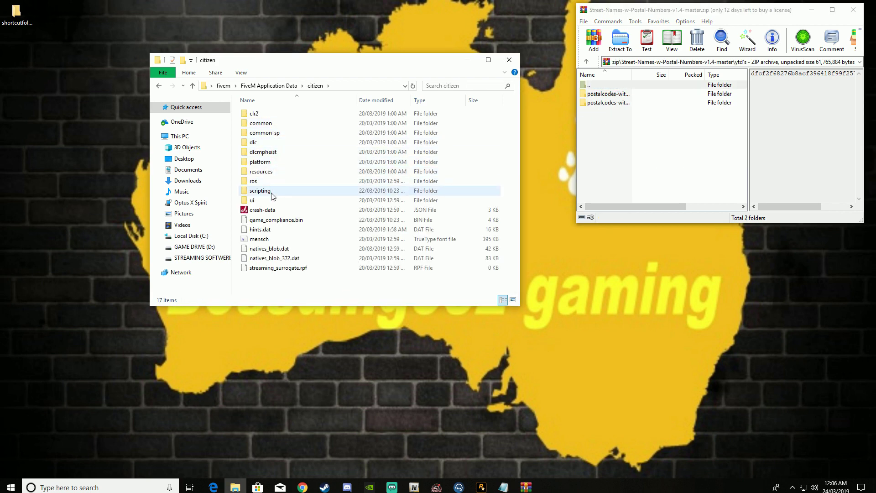
pyautogui.doubleClick(274, 123)
pyautogui.doubleClick(275, 114)
pyautogui.press('BackSpace')
pyautogui.press('BackSpace')
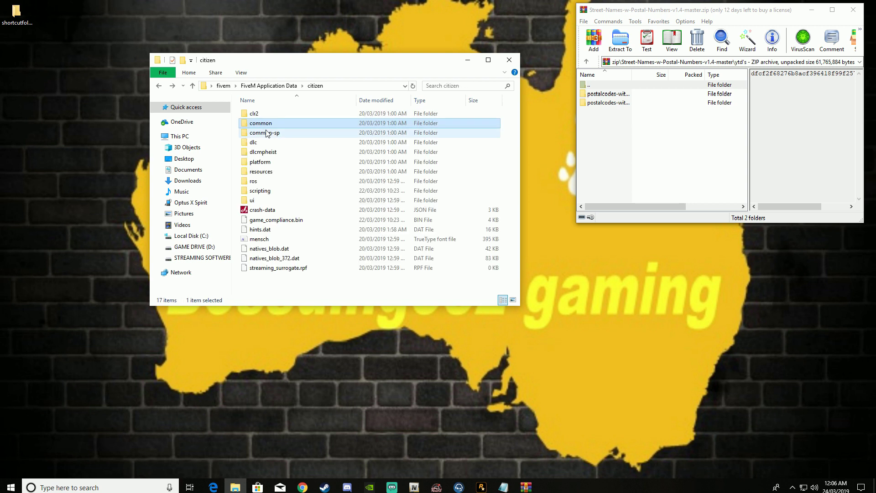
pyautogui.click(272, 165)
pyautogui.doubleClick(272, 165)
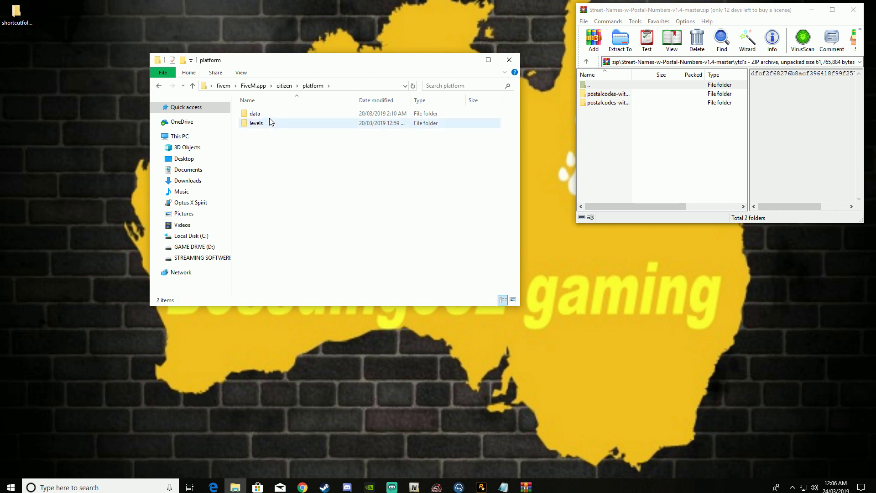
# - Browse from the platform folder through data and cdimages into the scaleform_generic folder
pyautogui.doubleClick(270, 114)
pyautogui.press('BackSpace')
pyautogui.press('BackSpace')
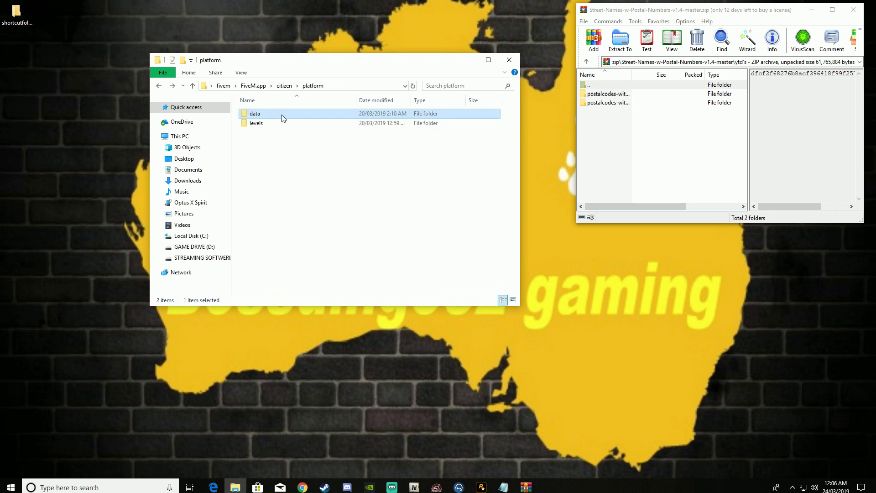
pyautogui.doubleClick(266, 164)
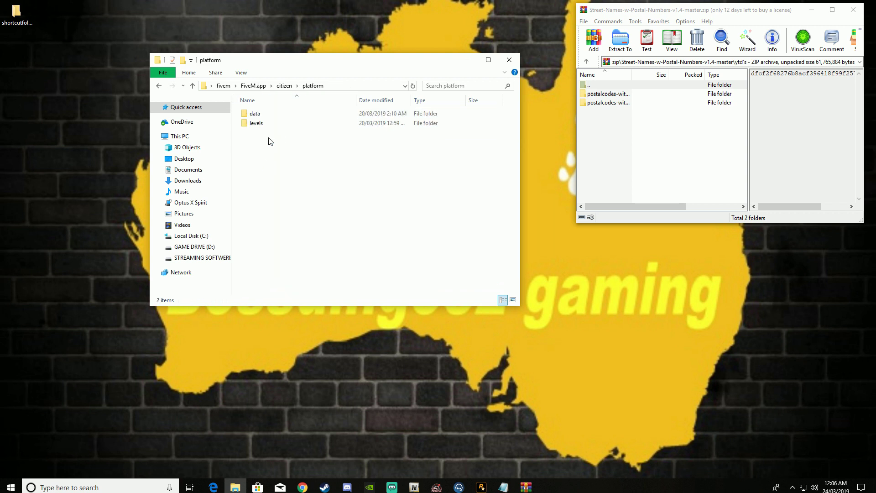
pyautogui.doubleClick(271, 115)
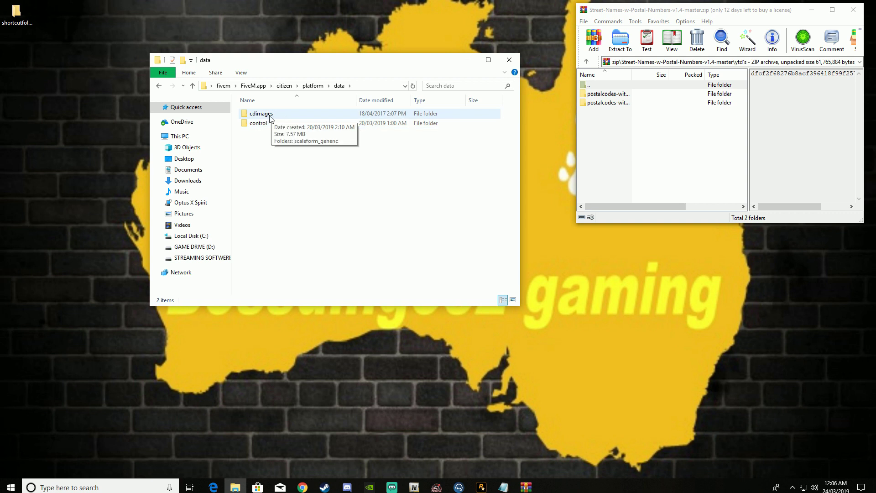
pyautogui.doubleClick(270, 115)
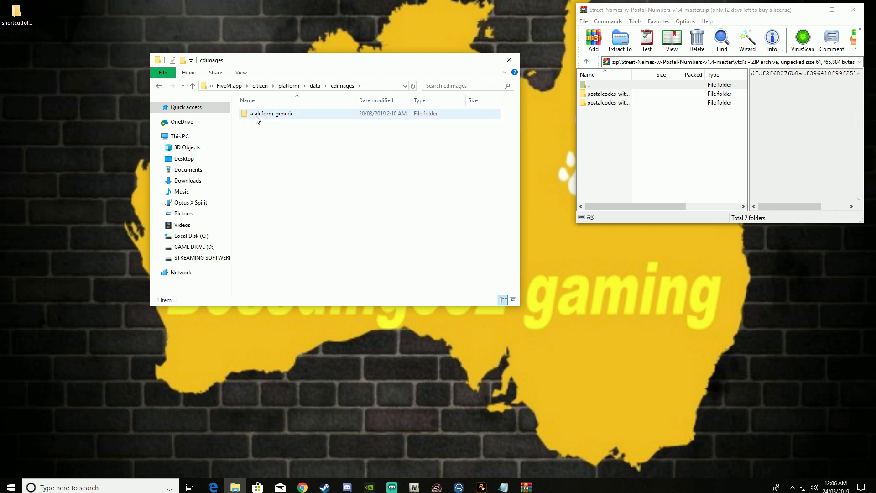
pyautogui.doubleClick(280, 115)
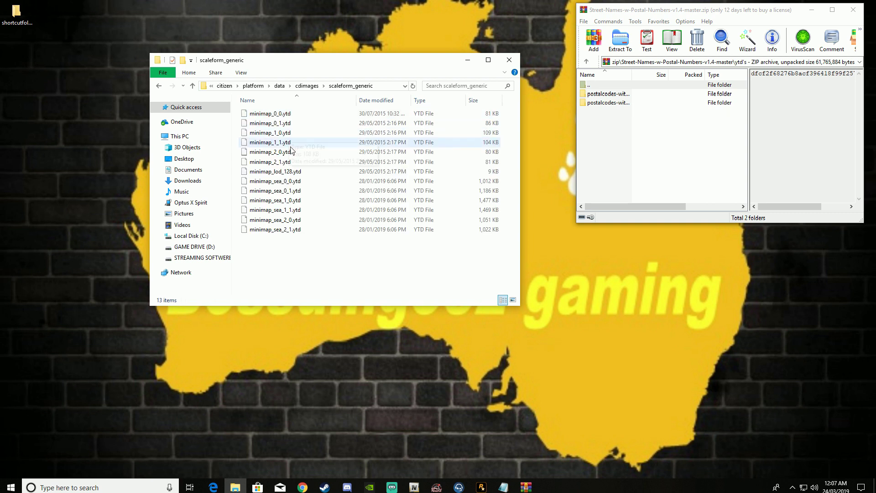
# - Inspect the minimap files in the archive's postal code folders with and without border, return to its main folder, and dismiss the chat notification
pyautogui.doubleClick(609, 94)
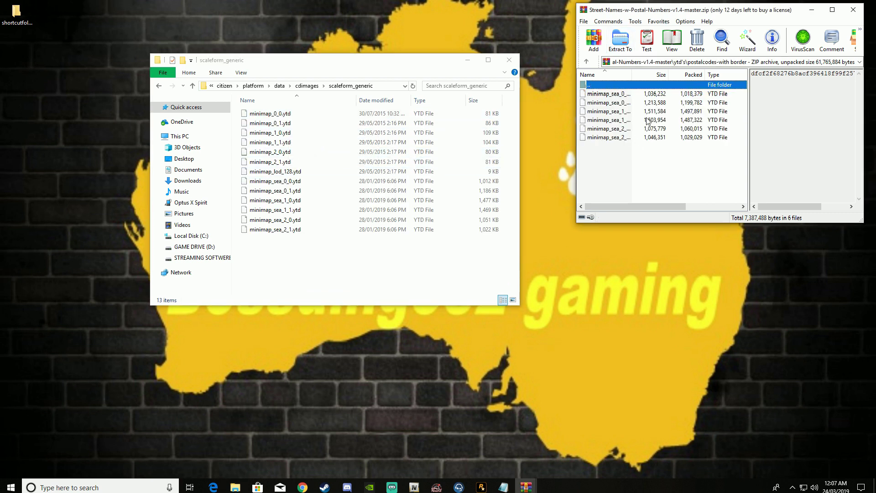
pyautogui.doubleClick(602, 85)
pyautogui.doubleClick(609, 94)
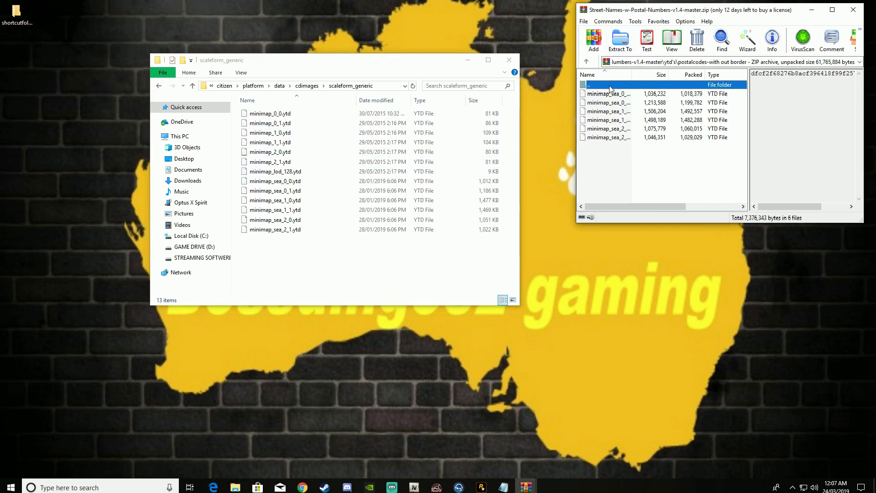
pyautogui.doubleClick(609, 86)
pyautogui.doubleClick(609, 86)
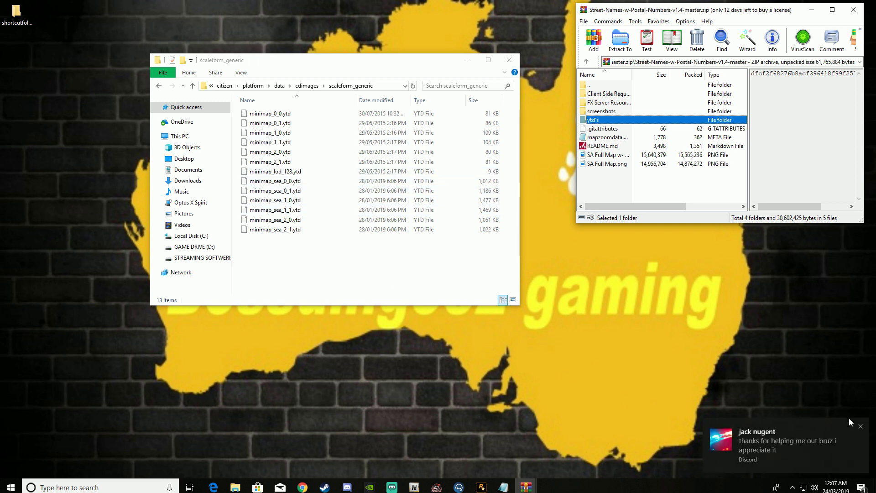
pyautogui.click(862, 427)
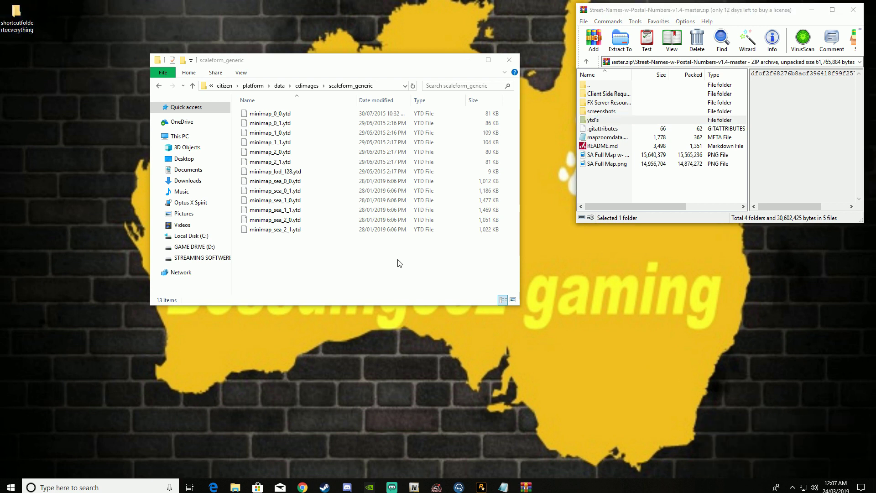
# - Check the archives in Downloads\FIVEM\POSTALS and return to the scaleform_generic folder
pyautogui.click(187, 181)
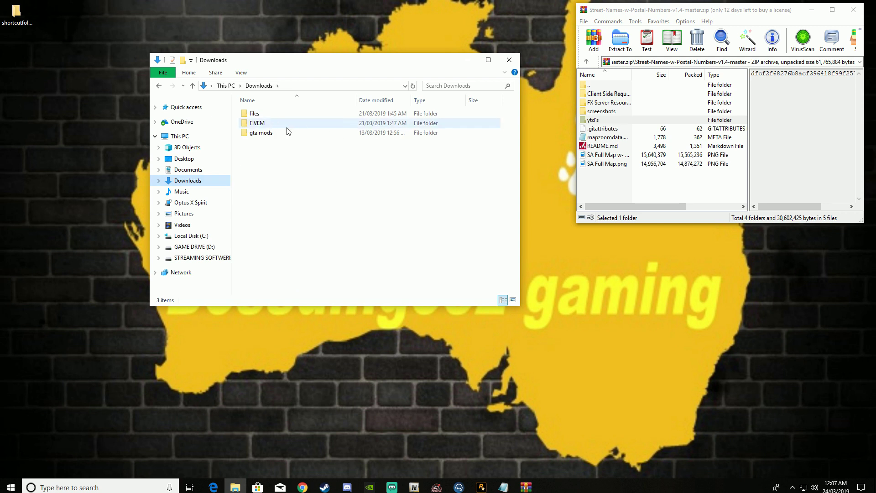
pyautogui.doubleClick(275, 132)
pyautogui.doubleClick(274, 132)
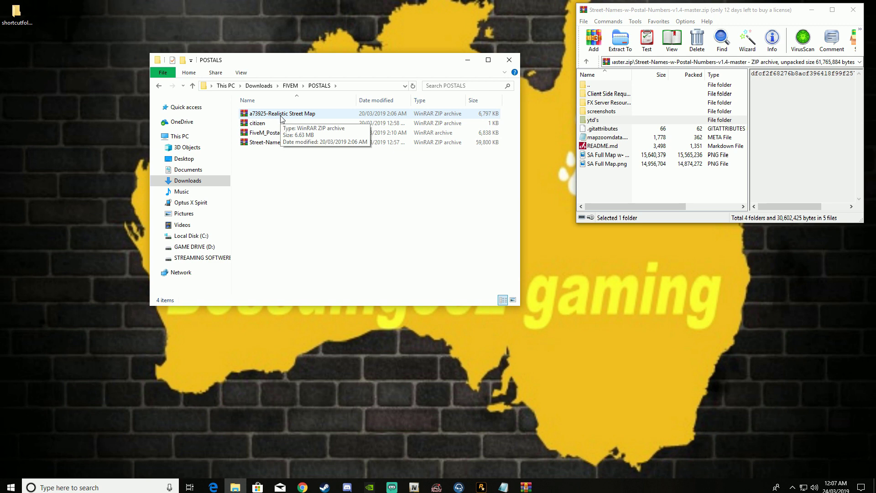
pyautogui.hotkey('alt', 'Left')
pyautogui.hotkey('alt', 'Left')
pyautogui.hotkey('alt', 'Left')
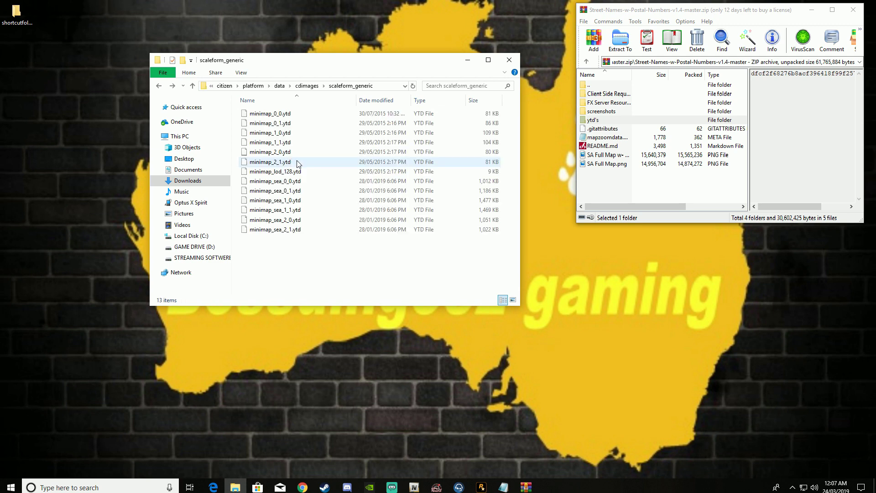
pyautogui.hotkey('alt', 'Right')
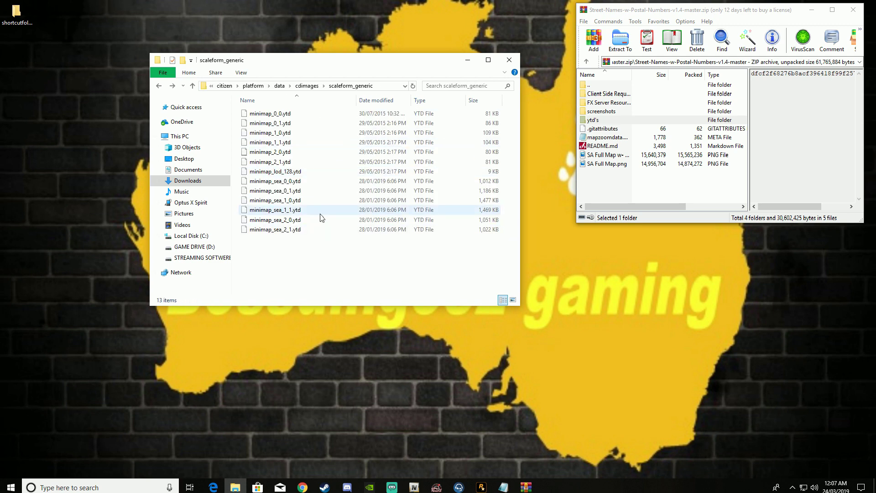
# - Compare the archive's without-border and with-border postal code folders again, and go back to the archive's main folder
pyautogui.doubleClick(618, 121)
pyautogui.doubleClick(616, 102)
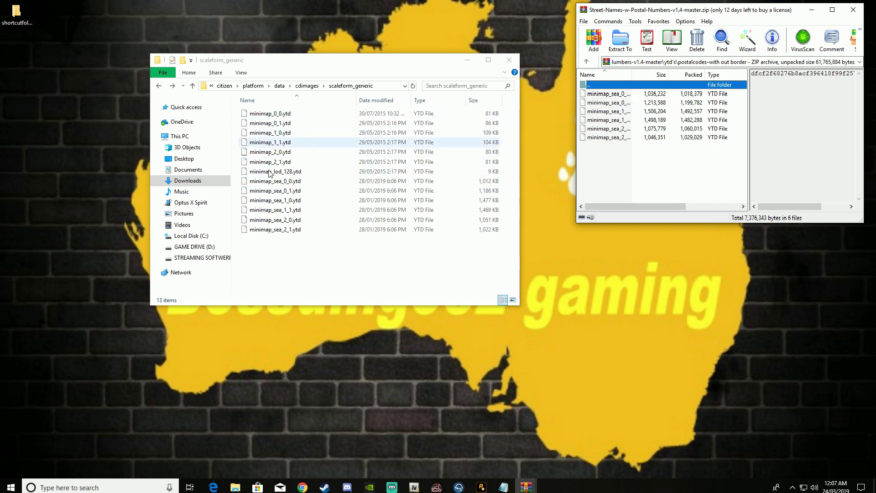
pyautogui.doubleClick(609, 86)
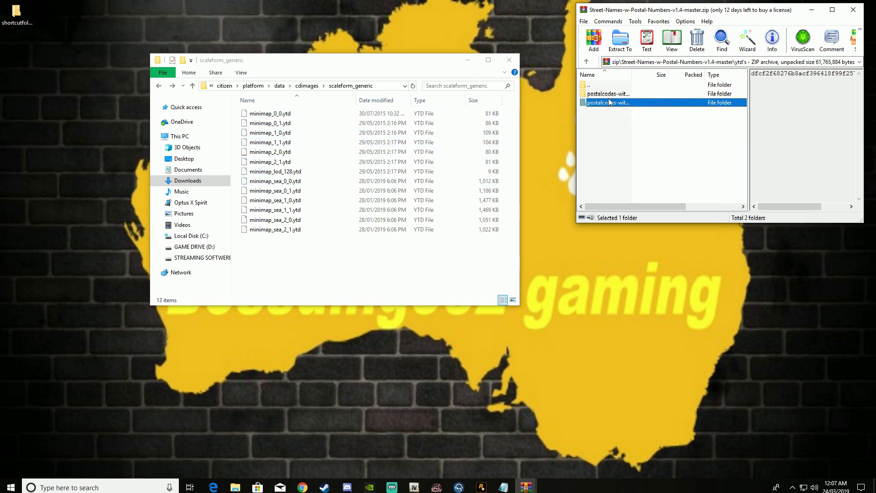
pyautogui.press('Return')
pyautogui.press('BackSpace')
pyautogui.press('BackSpace')
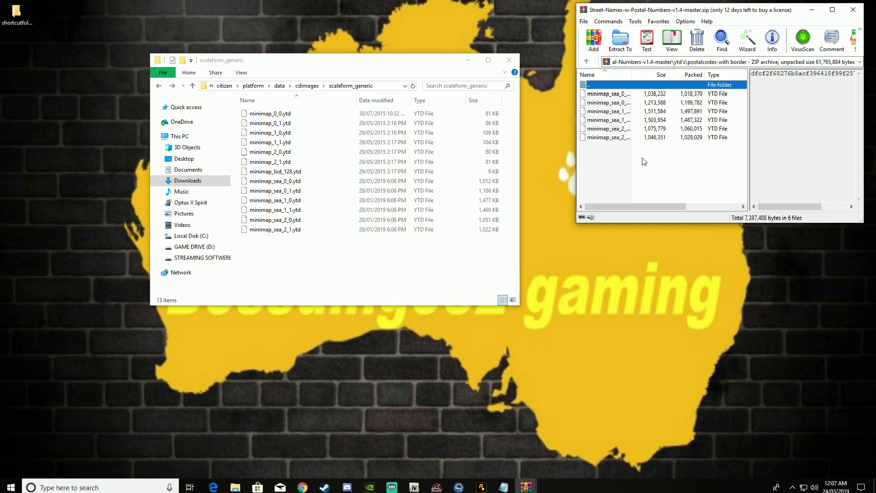
# - Return from scaleform_generic to the FiveM Application Data folder and close the street names archive
pyautogui.click(364, 242)
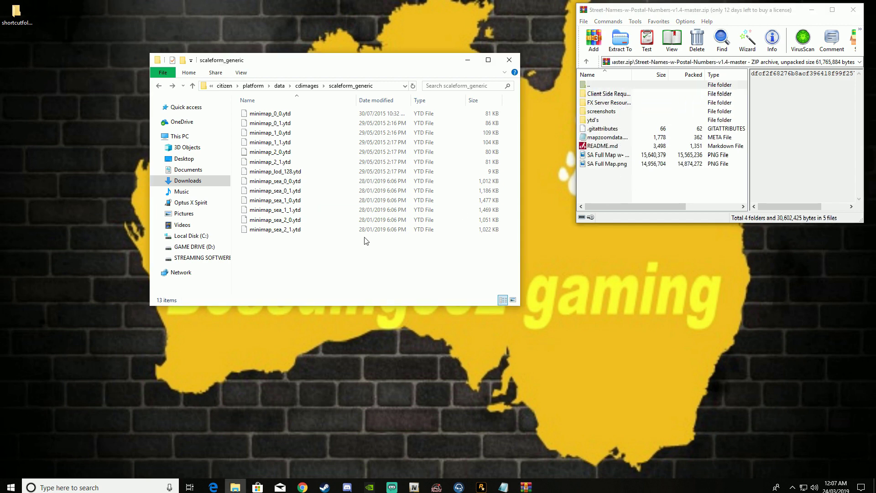
pyautogui.press('BackSpace')
pyautogui.press('BackSpace')
pyautogui.press('BackSpace')
pyautogui.press('BackSpace')
pyautogui.press('BackSpace')
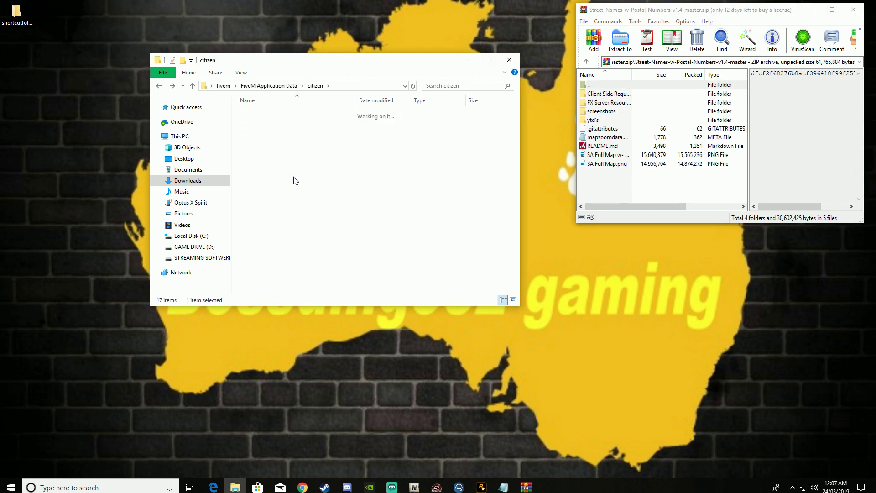
pyautogui.click(853, 9)
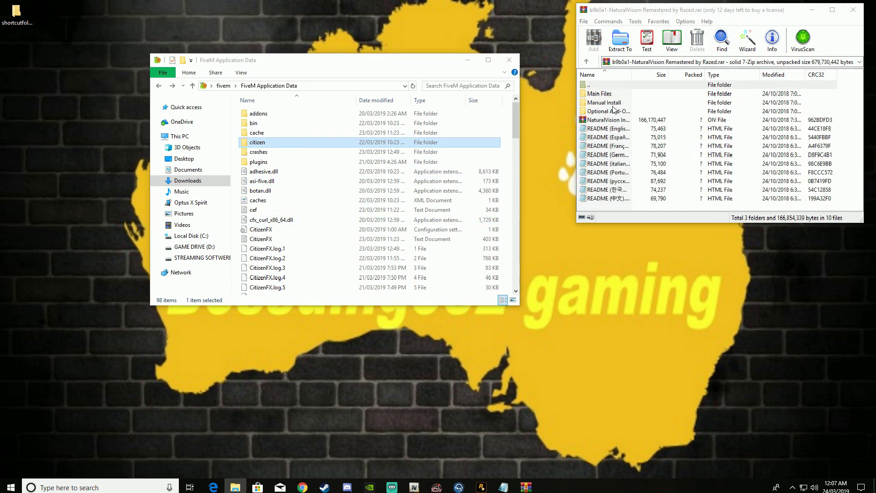
# - Check FiveM's addons folder and open the 19. FiveM NVR Pack folder under Optional Add-Ons in the NaturalVision Remastered archive
pyautogui.doubleClick(273, 114)
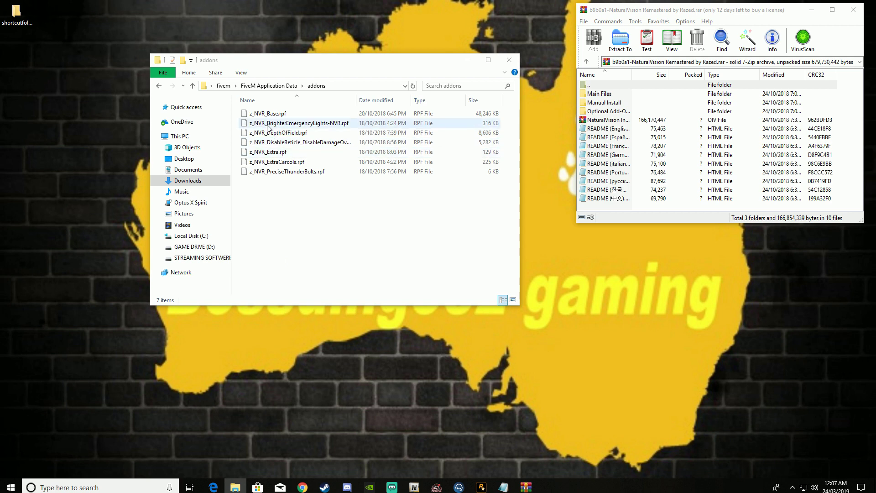
pyautogui.press('BackSpace')
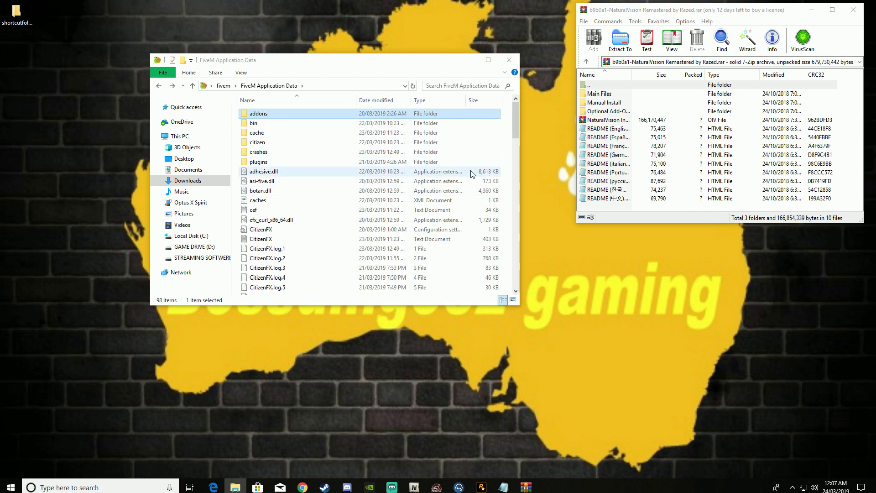
pyautogui.doubleClick(616, 113)
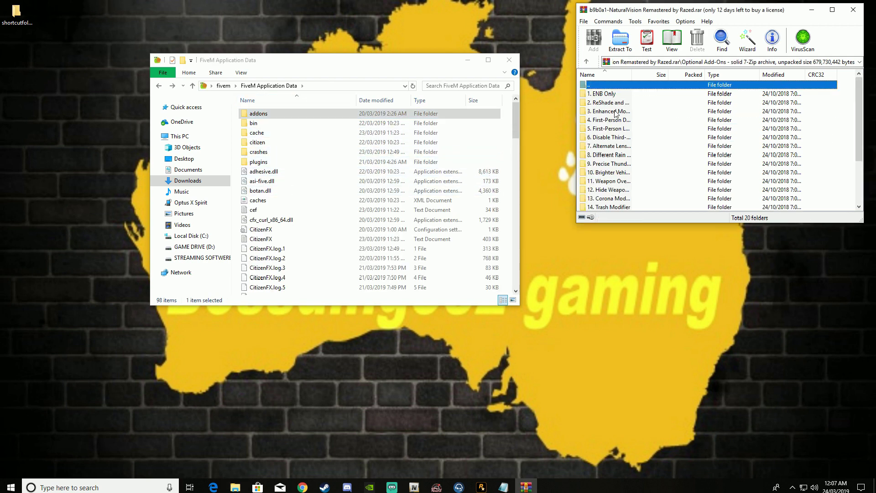
pyautogui.scroll(-3, 632, 144)
pyautogui.scroll(3, 620, 192)
pyautogui.scroll(-2, 620, 90)
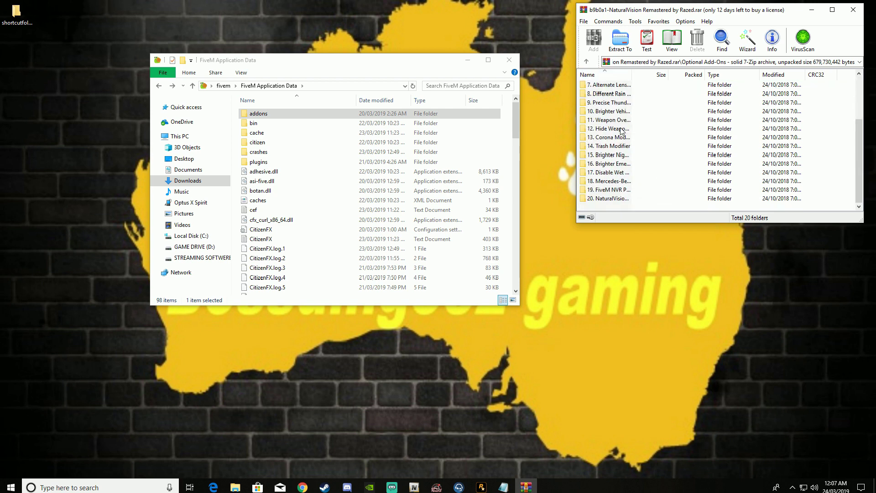
pyautogui.scroll(2, 614, 130)
pyautogui.scroll(-2, 608, 165)
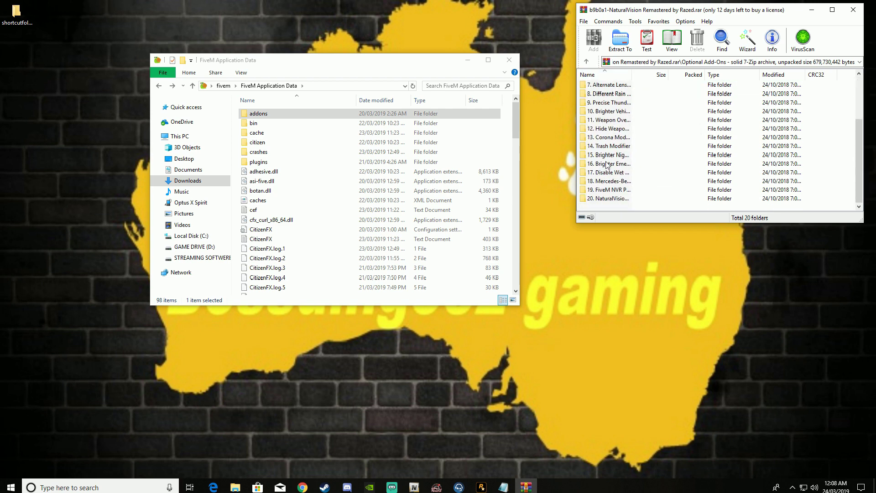
pyautogui.doubleClick(607, 191)
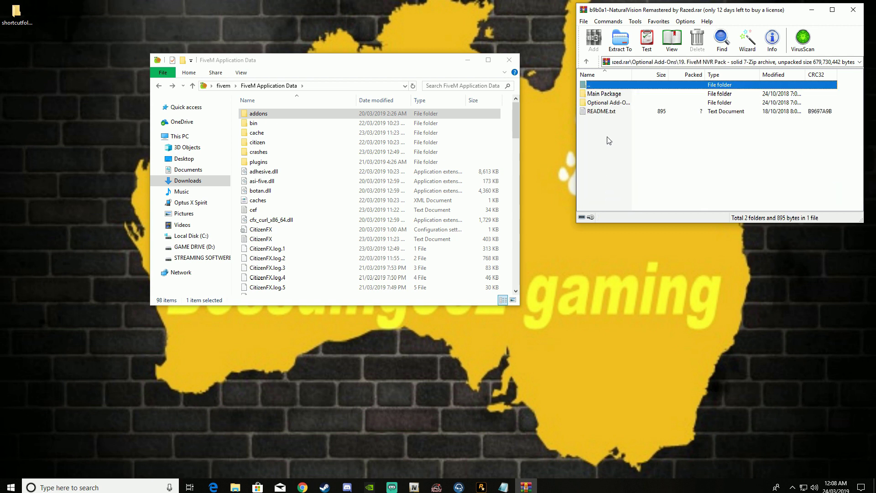
# - Examine the NVR pack's Main Package and Optional Add-Ons folders against the contents of FiveM's addons folder
pyautogui.doubleClick(606, 94)
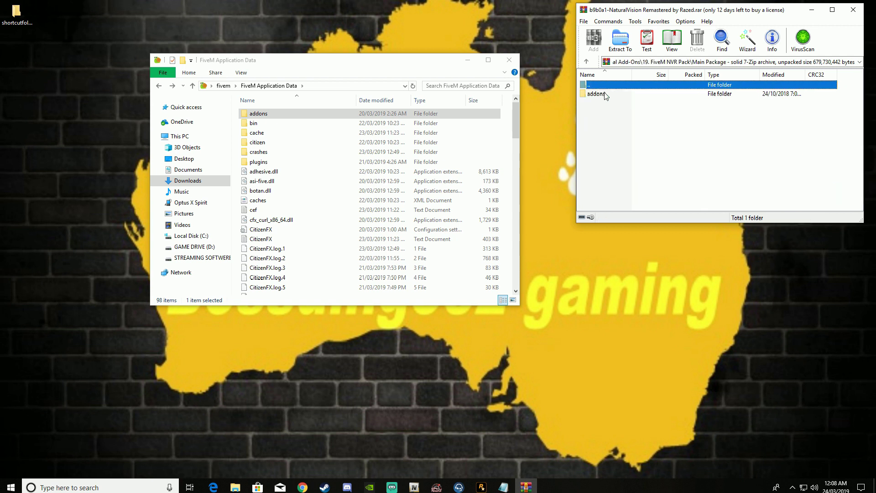
pyautogui.doubleClick(265, 117)
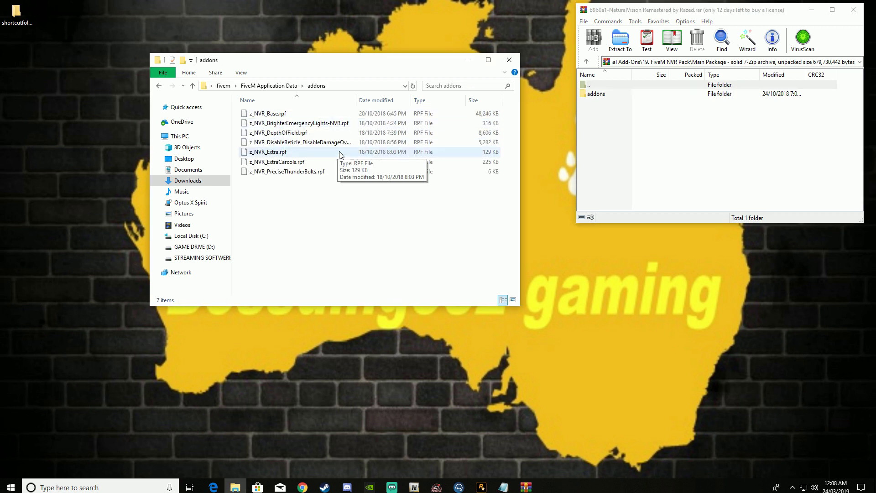
pyautogui.doubleClick(606, 86)
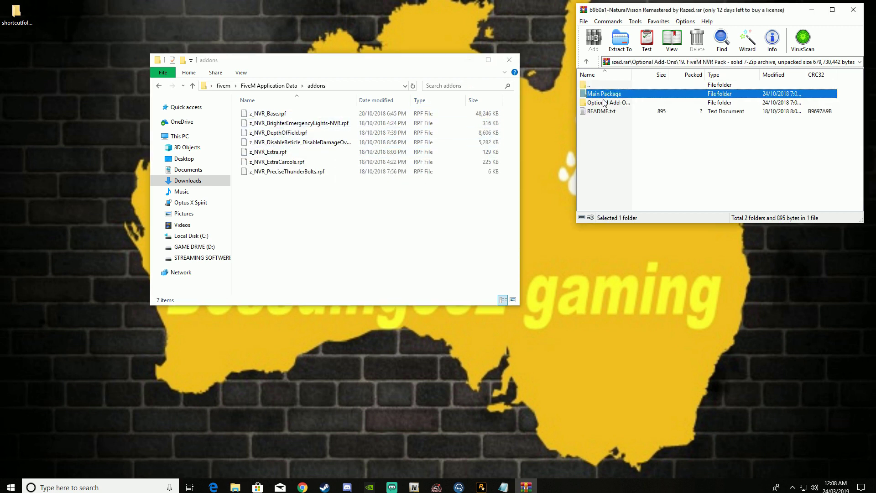
pyautogui.doubleClick(605, 102)
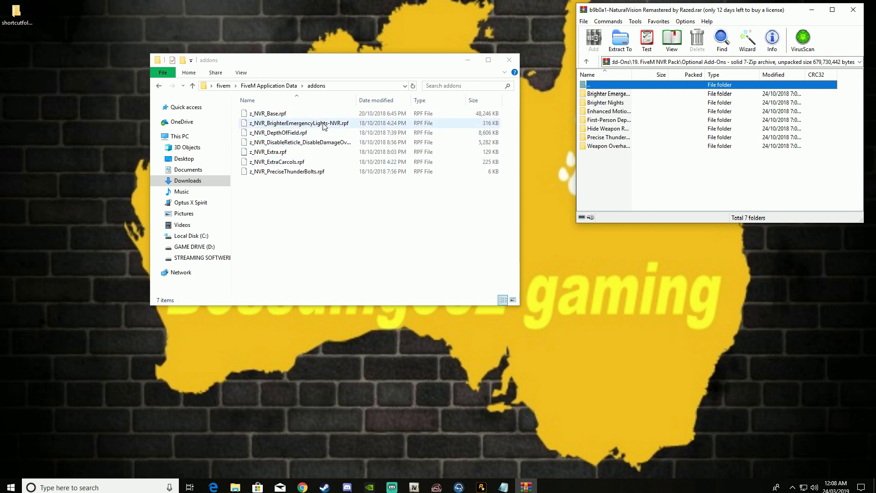
# - Check the .rpf files in the NVR pack's Main Package addons folder against FiveM's addons folder, and return to the pack's top level
pyautogui.doubleClick(621, 85)
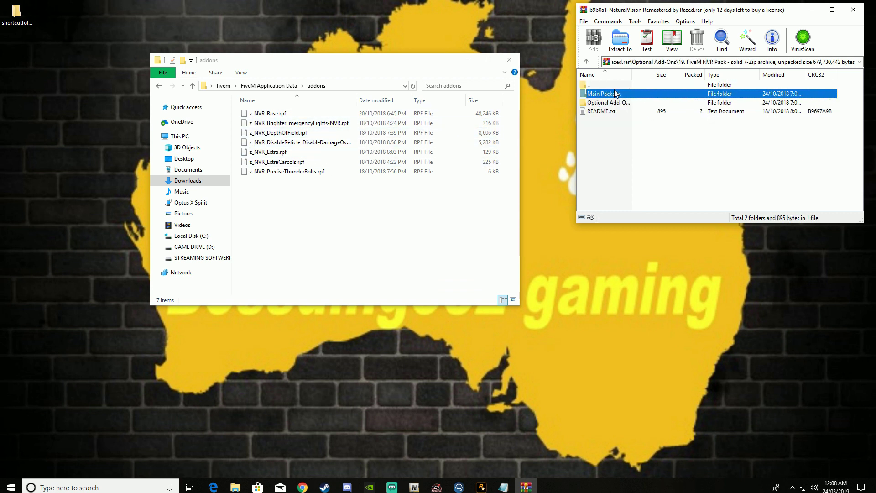
pyautogui.doubleClick(616, 93)
pyautogui.doubleClick(614, 93)
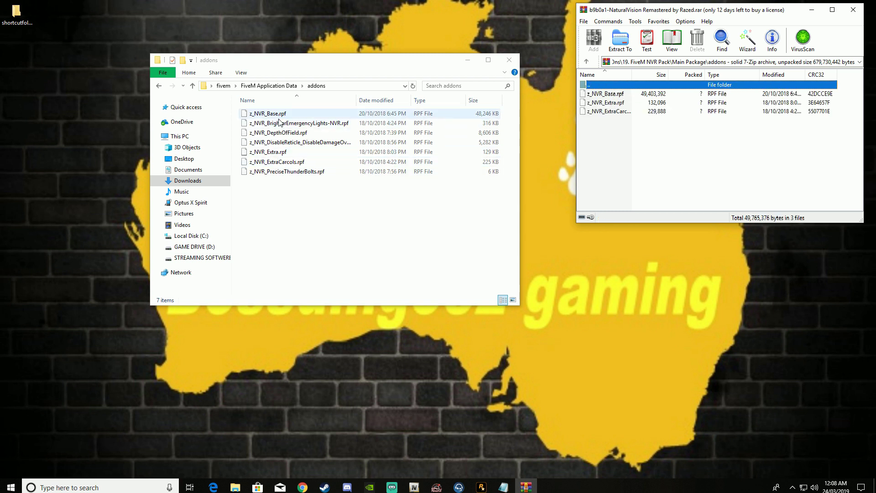
pyautogui.doubleClick(598, 86)
pyautogui.doubleClick(602, 85)
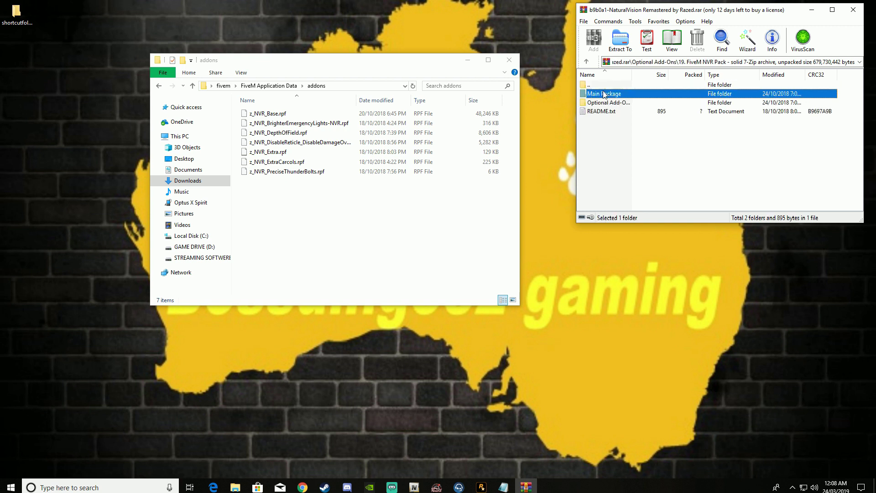
# - Look through the pack's optional Brighter Emergency Lights, Brighter Nights and Enhanced Motion Blur folders
pyautogui.doubleClick(609, 102)
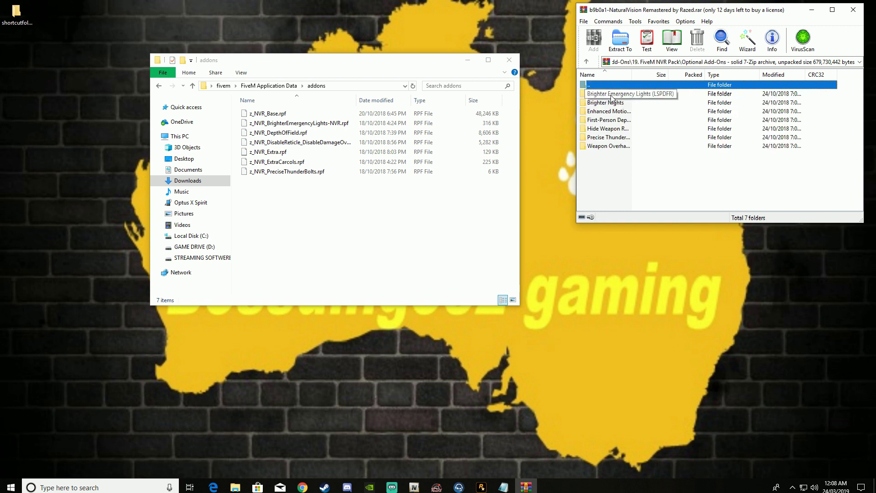
pyautogui.doubleClick(611, 94)
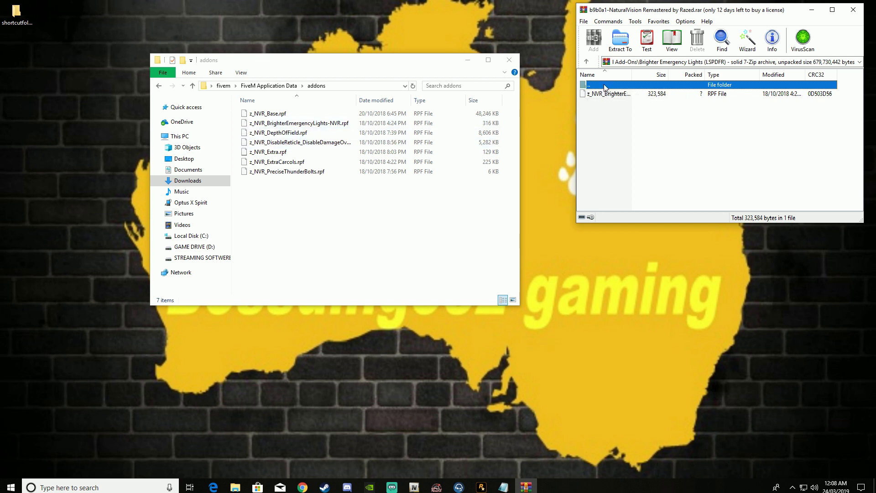
pyautogui.doubleClick(605, 86)
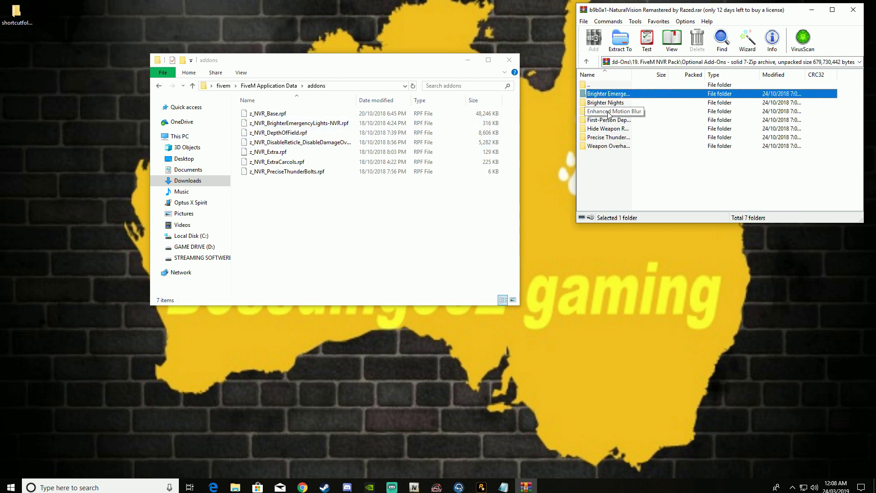
pyautogui.doubleClick(608, 103)
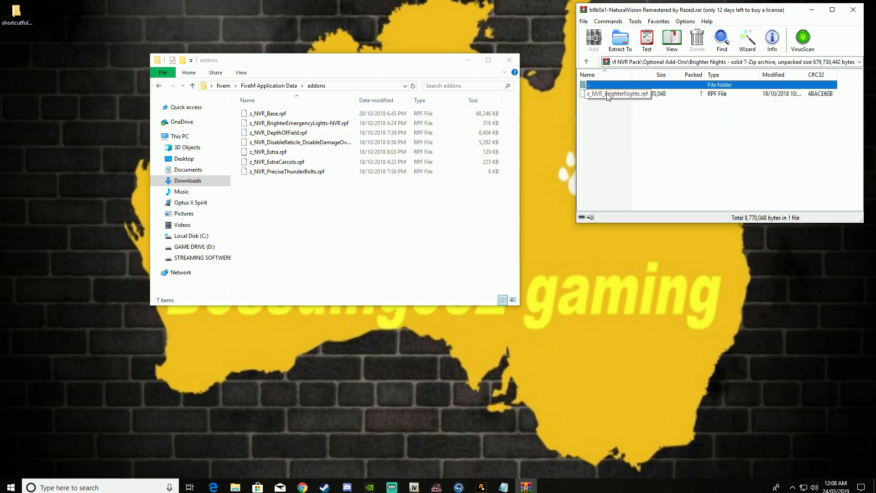
pyautogui.doubleClick(608, 85)
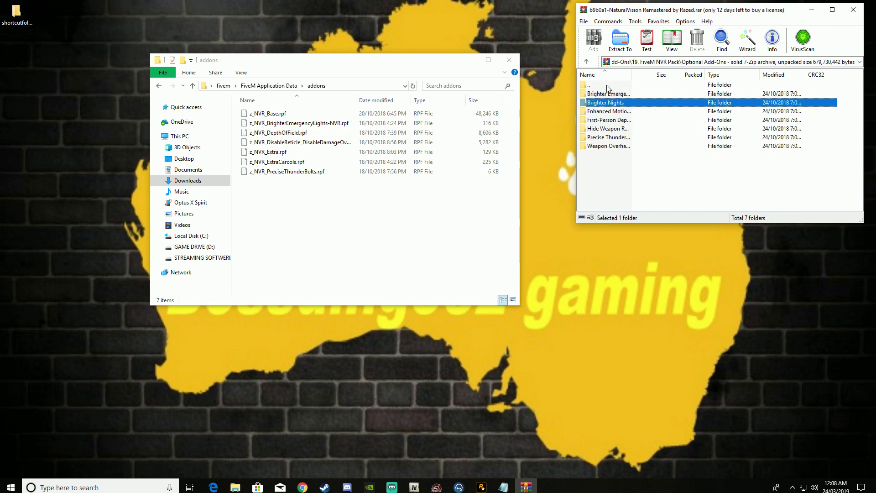
pyautogui.doubleClick(613, 111)
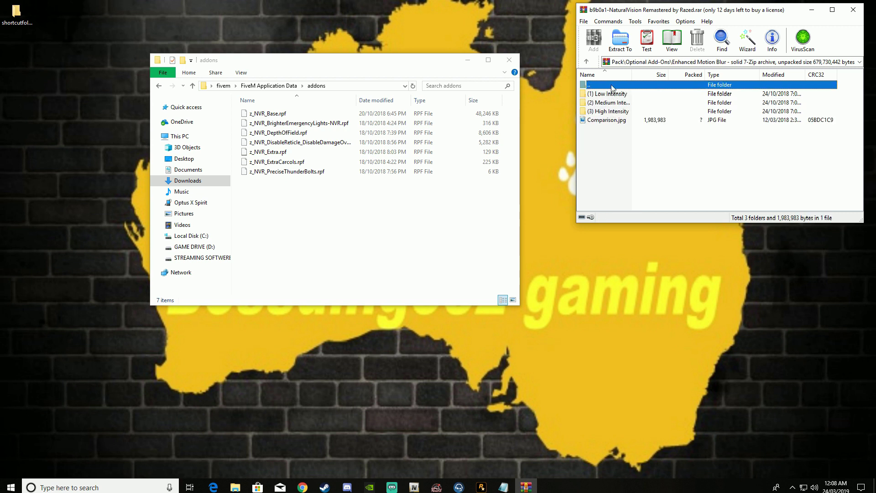
pyautogui.doubleClick(611, 85)
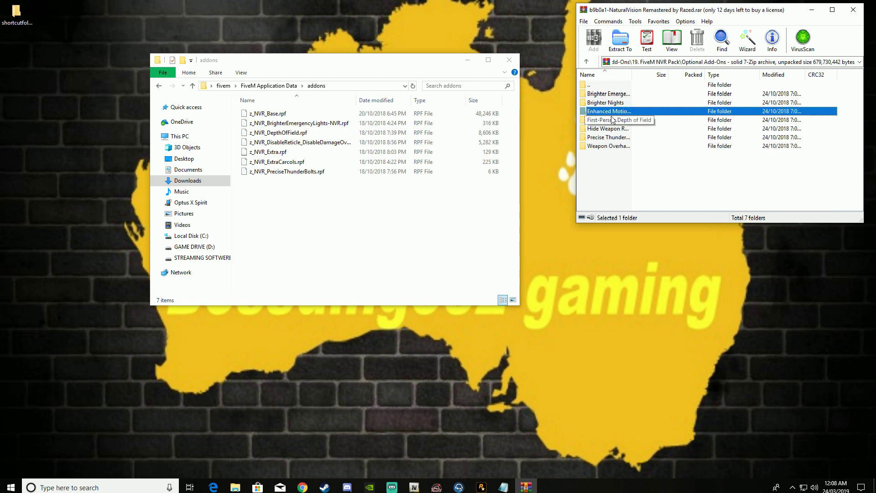
# - Inspect the 1080p or 1440p Resolution folder under First-Person Depth of Field's NEAR option, and return to the pack's optional add-ons
pyautogui.doubleClick(612, 119)
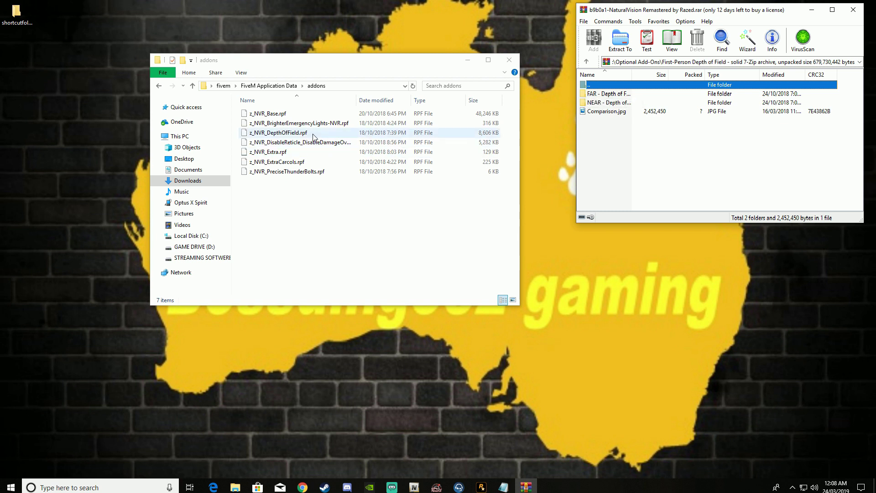
pyautogui.doubleClick(609, 102)
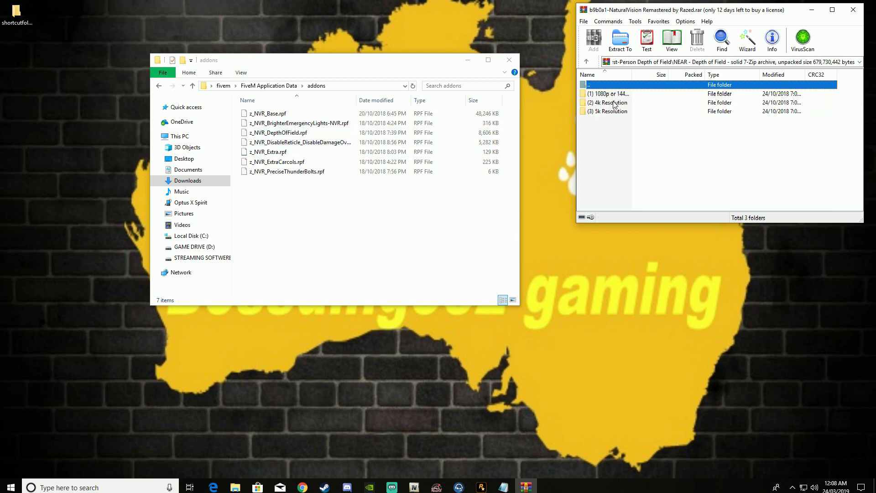
pyautogui.doubleClick(611, 94)
pyautogui.doubleClick(616, 86)
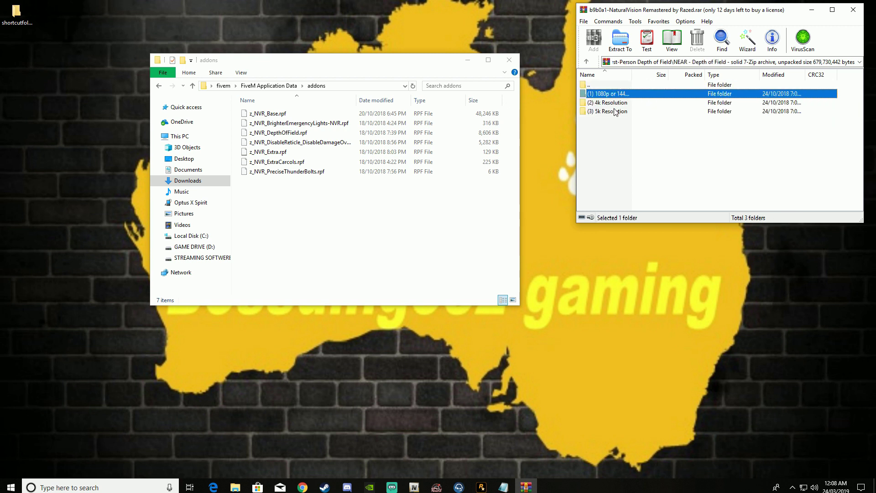
pyautogui.doubleClick(613, 94)
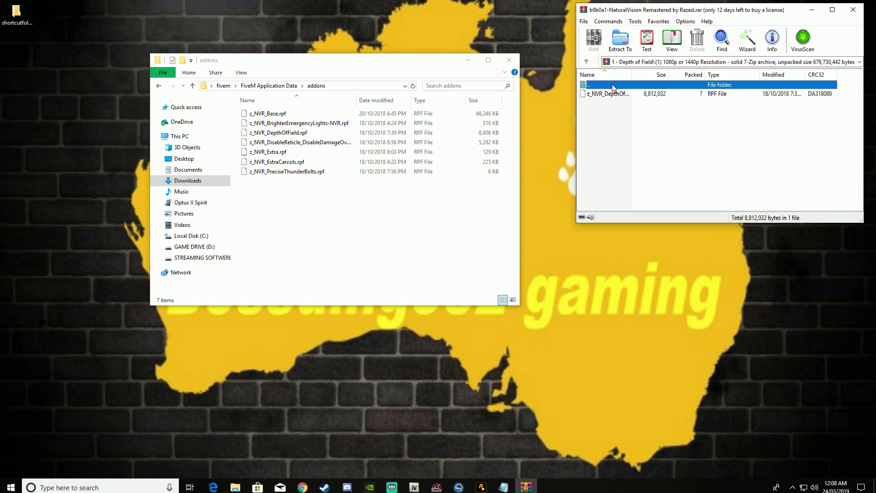
pyautogui.doubleClick(612, 85)
pyautogui.doubleClick(613, 86)
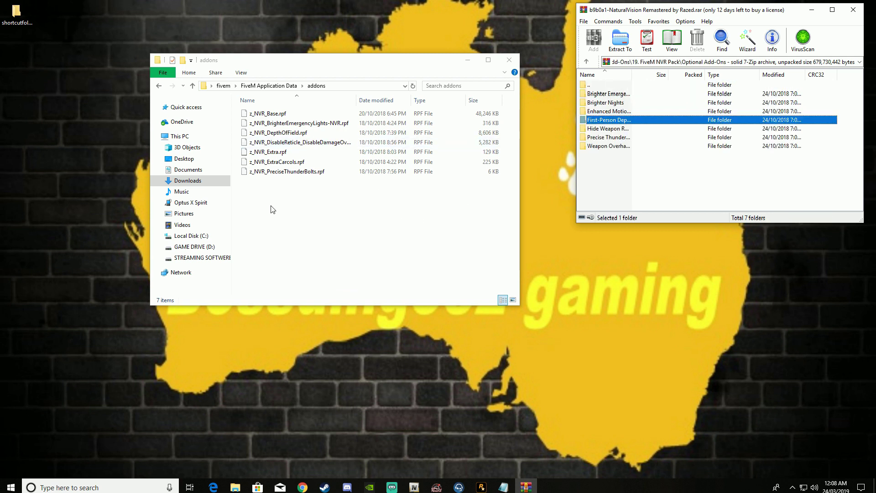
# - Go back to the root of the NaturalVision Remastered archive and close it
pyautogui.doubleClick(609, 87)
pyautogui.doubleClick(609, 87)
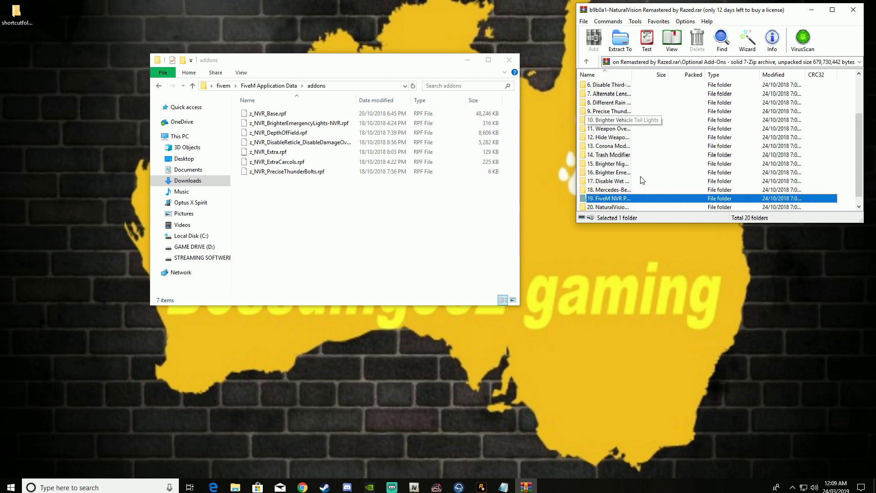
pyautogui.scroll(2, 630, 114)
pyautogui.click(616, 87)
pyautogui.doubleClick(616, 88)
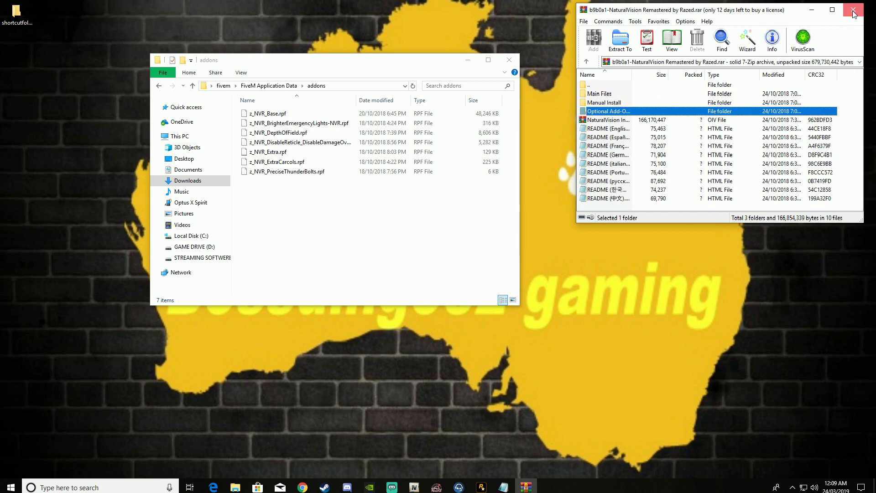
pyautogui.click(853, 9)
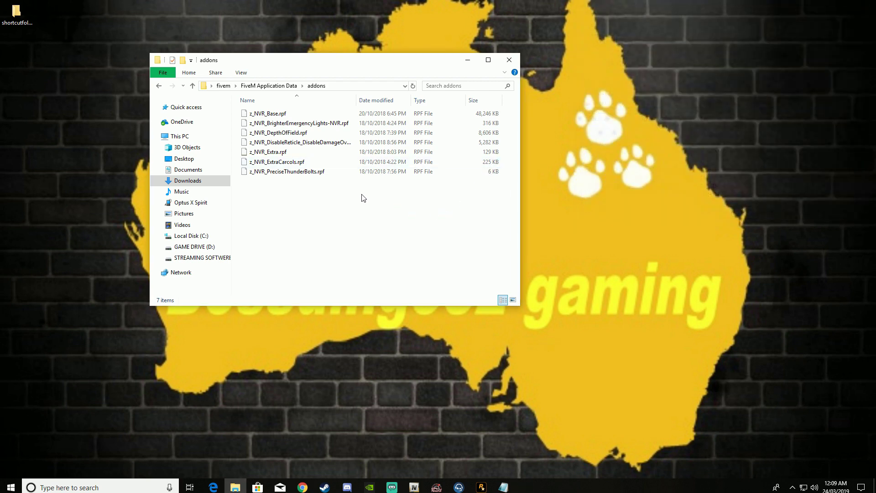
# - Return to the FiveM Application Data folder, look over its contents and view the files in its plugins folder
pyautogui.press('BackSpace')
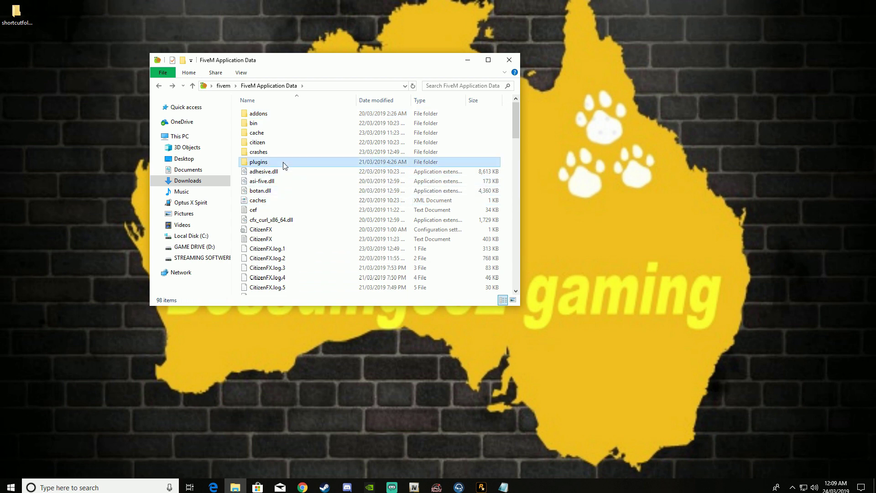
pyautogui.doubleClick(283, 162)
pyautogui.press('BackSpace')
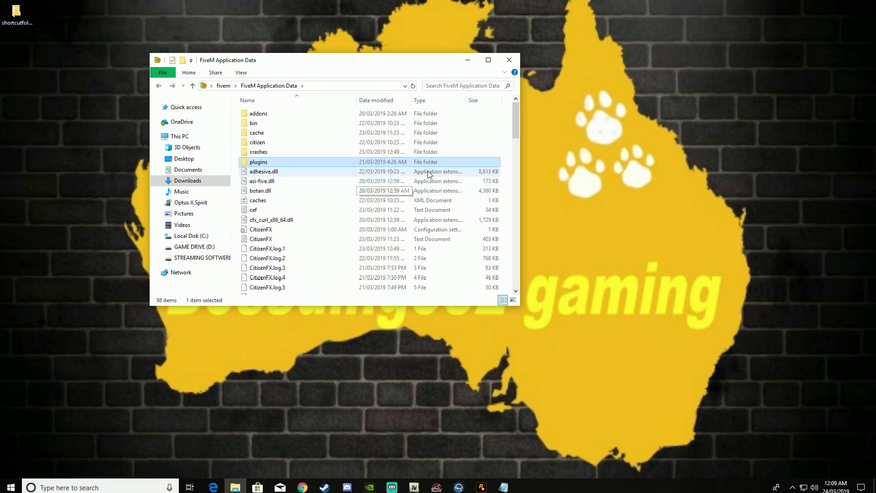
pyautogui.click(505, 176)
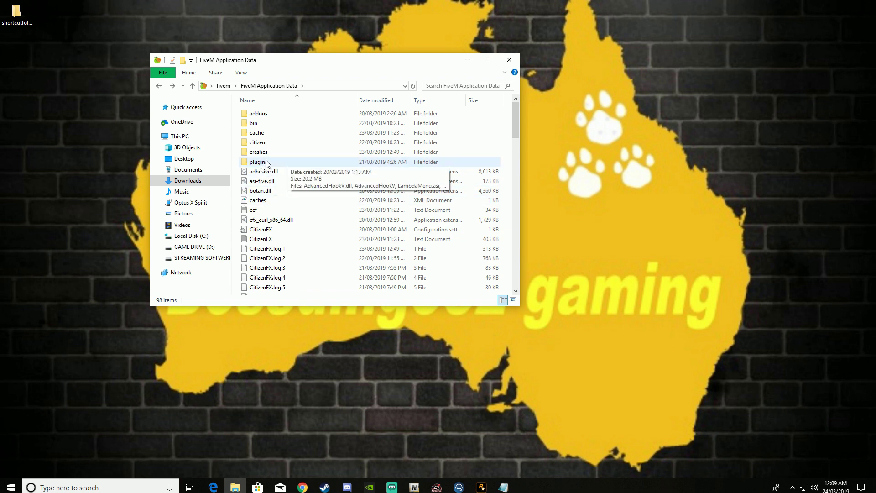
pyautogui.scroll(-5, 262, 167)
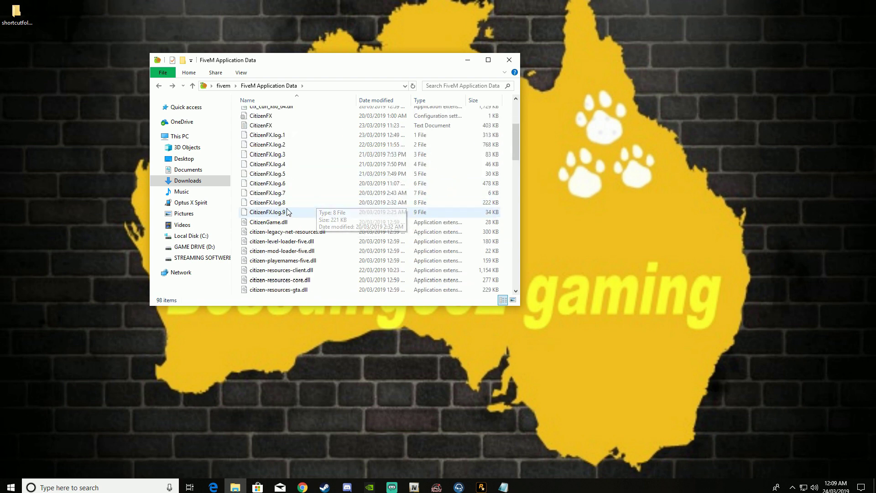
pyautogui.scroll(5, 263, 167)
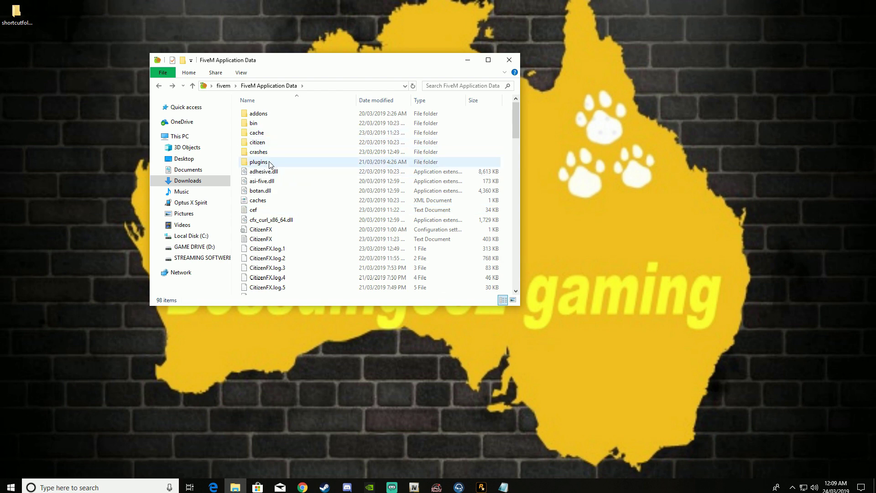
pyautogui.moveTo(269, 164)
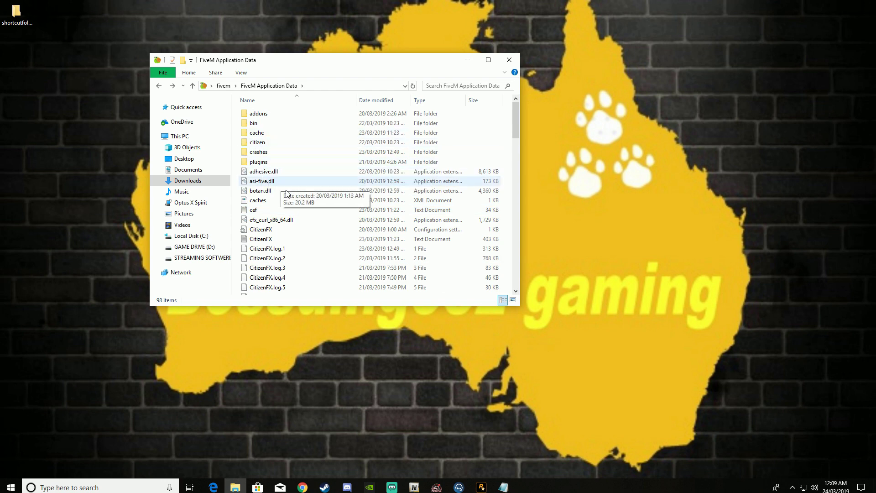
pyautogui.scroll(-10, 283, 197)
pyautogui.scroll(10, 287, 201)
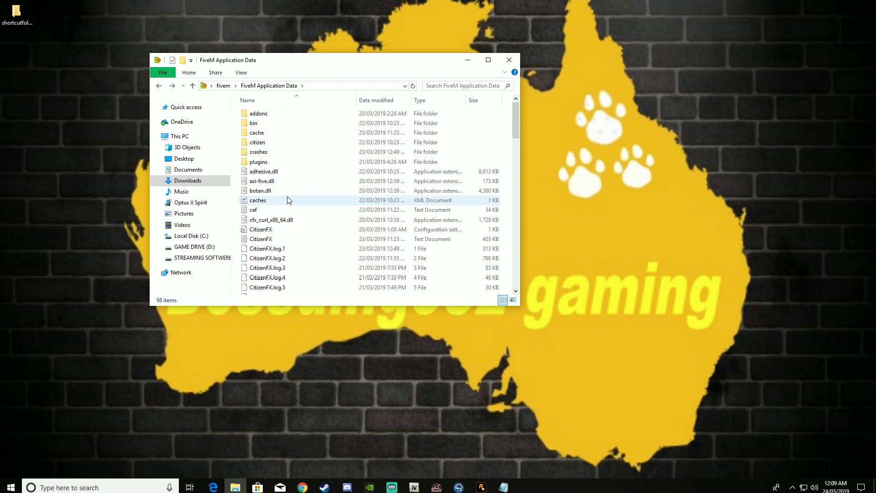
pyautogui.click(270, 163)
pyautogui.doubleClick(270, 164)
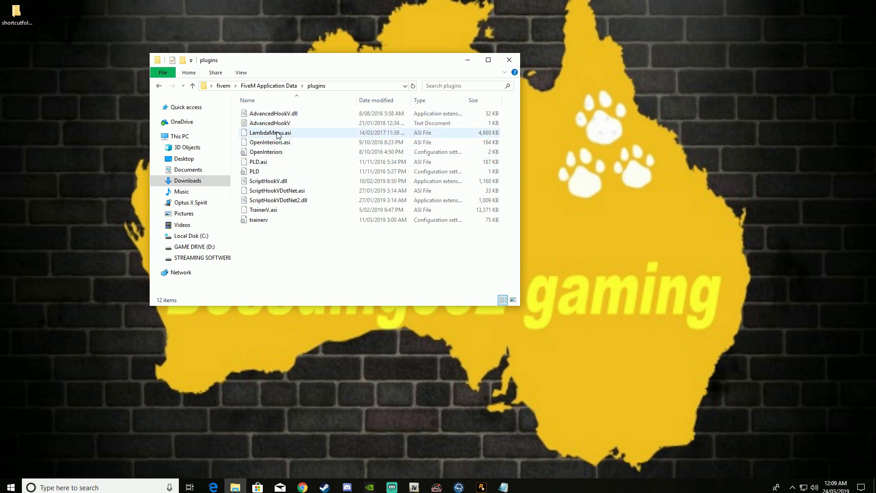
# - Browse the files in FiveM Application Data, and check the script and trainer files in the plugins folder again
pyautogui.hotkey('alt', 'Left')
pyautogui.scroll(-2, 290, 210)
pyautogui.scroll(-2, 279, 187)
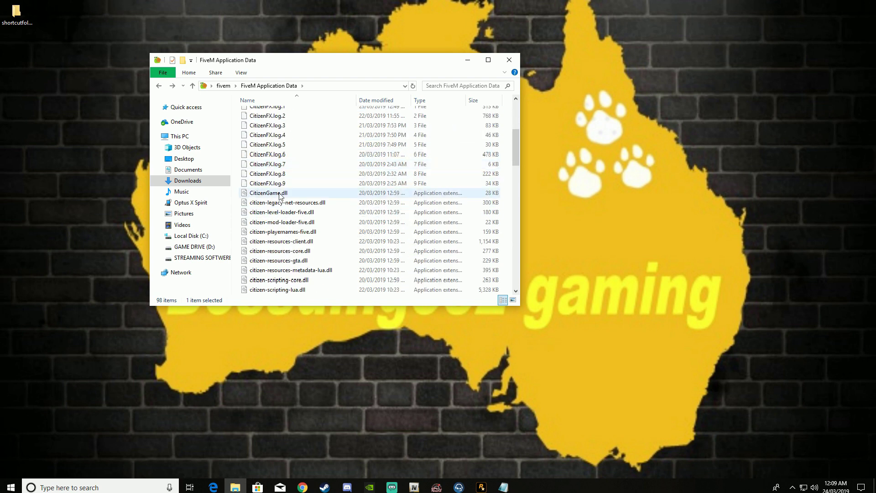
pyautogui.scroll(-8, 280, 195)
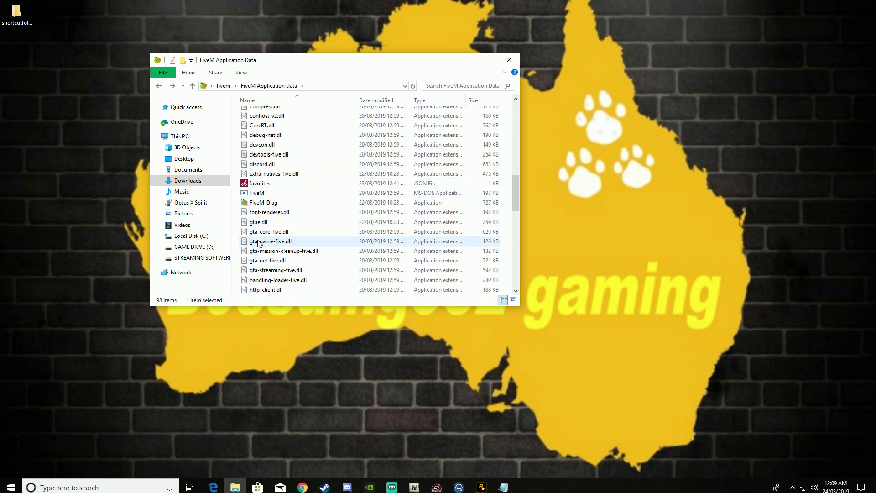
pyautogui.scroll(-5, 263, 234)
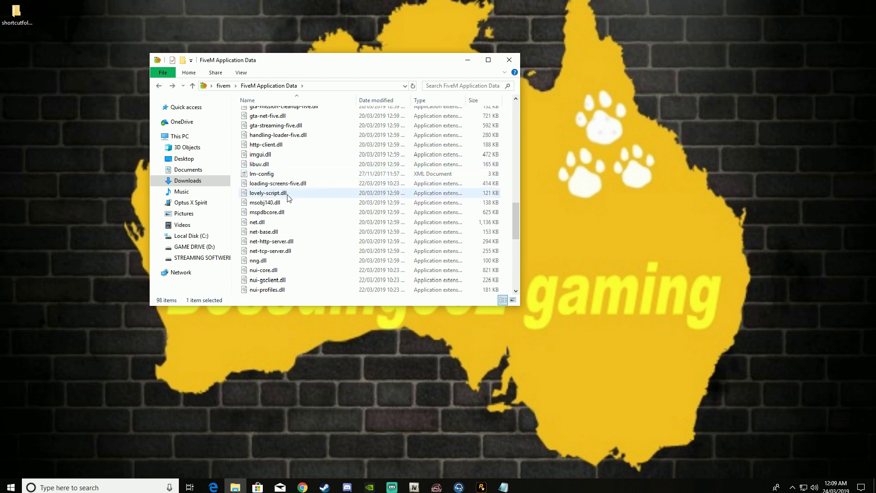
pyautogui.scroll(13, 291, 181)
pyautogui.scroll(3, 291, 180)
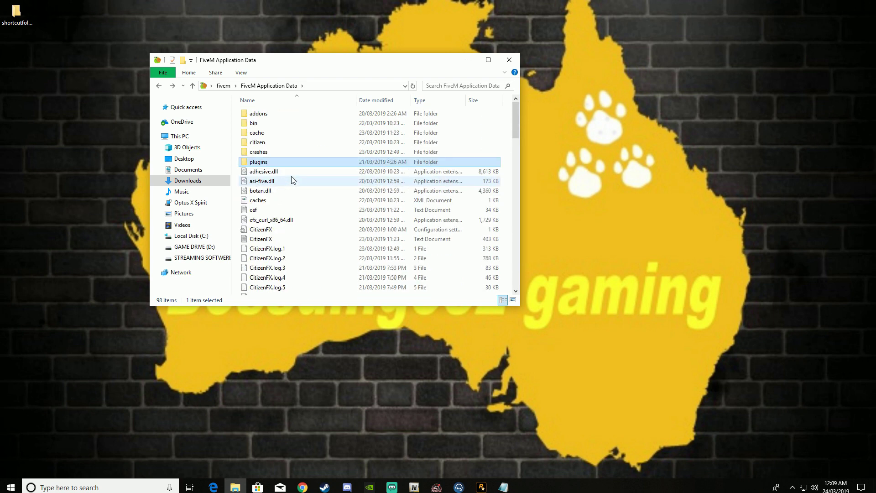
pyautogui.doubleClick(280, 166)
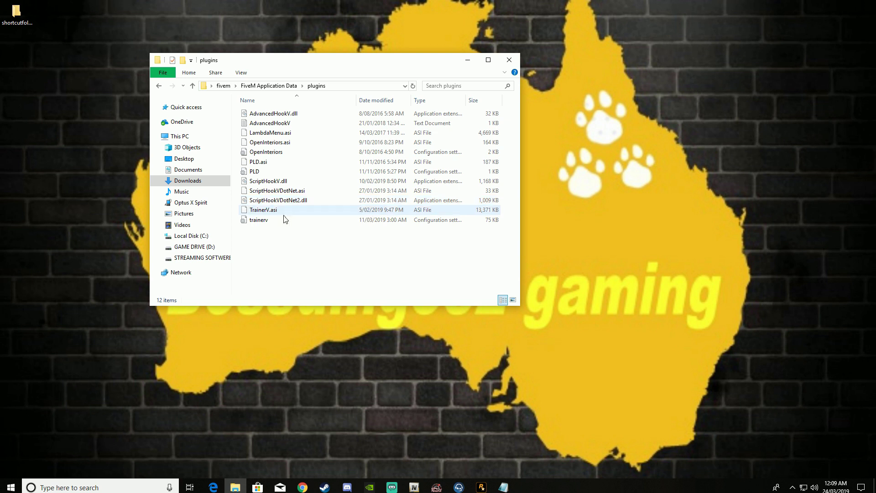
pyautogui.press('BackSpace')
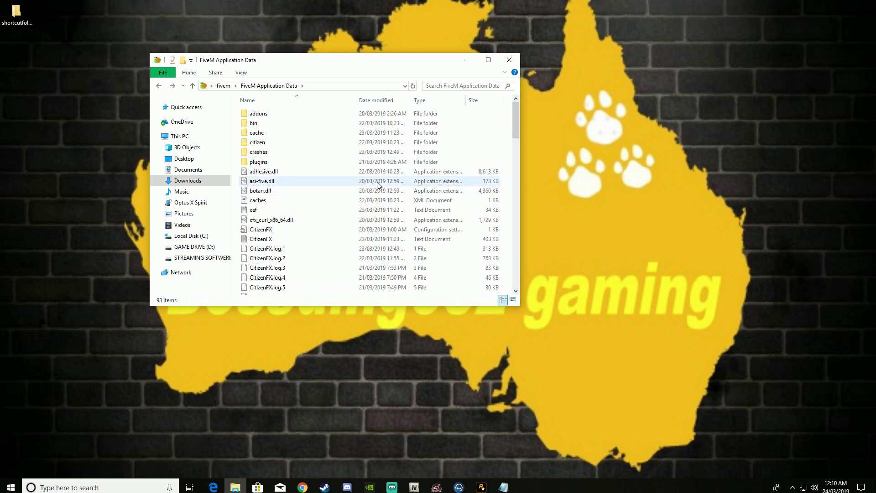
# - Launch the FiveM application from the main fivem folder and close the folder window
pyautogui.press('BackSpace')
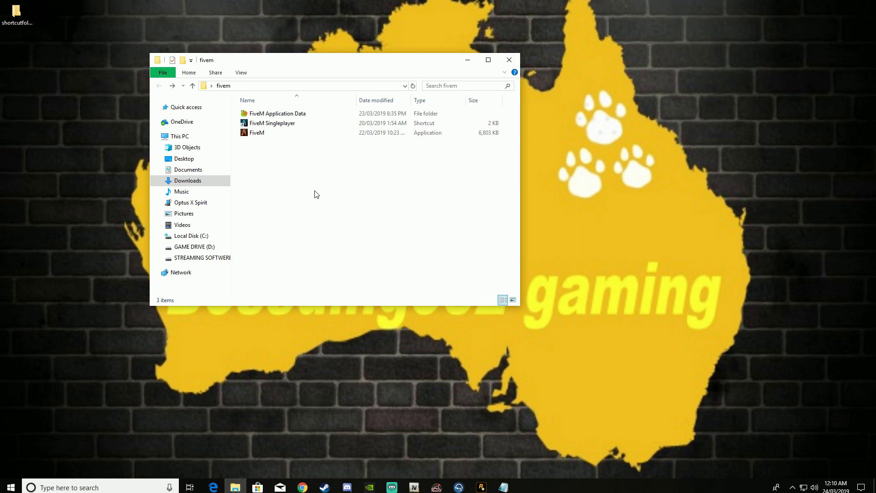
pyautogui.doubleClick(282, 133)
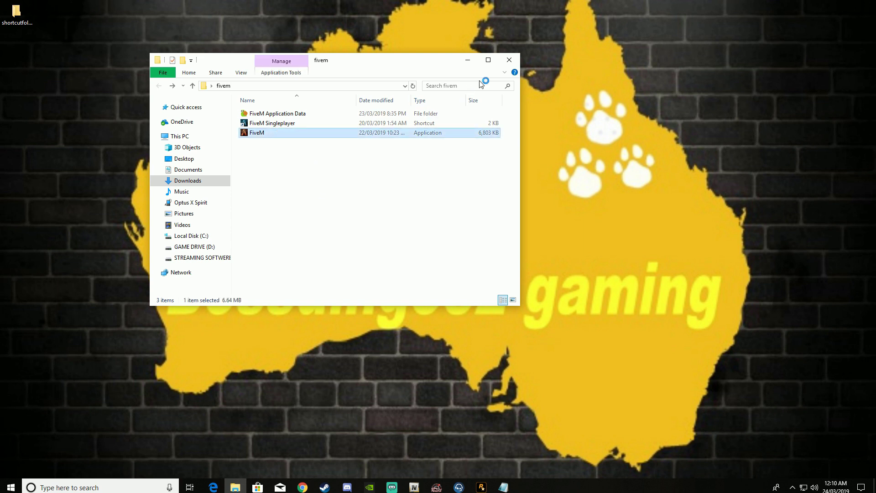
pyautogui.click(508, 64)
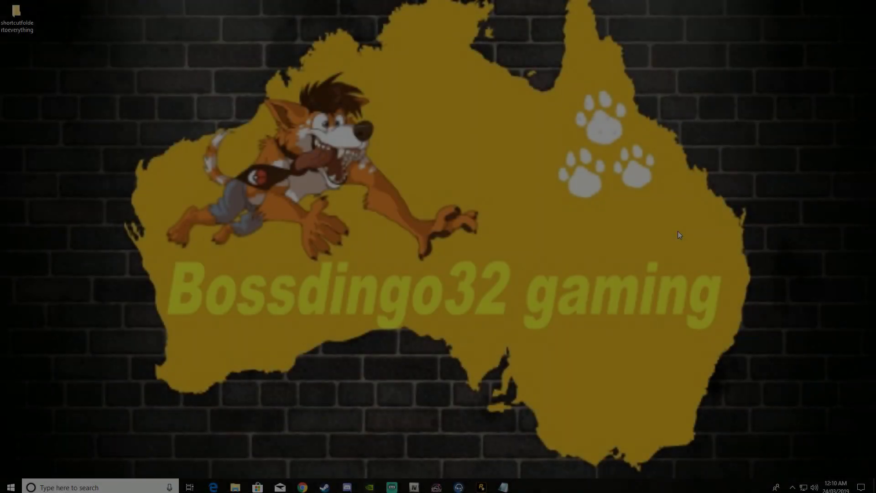